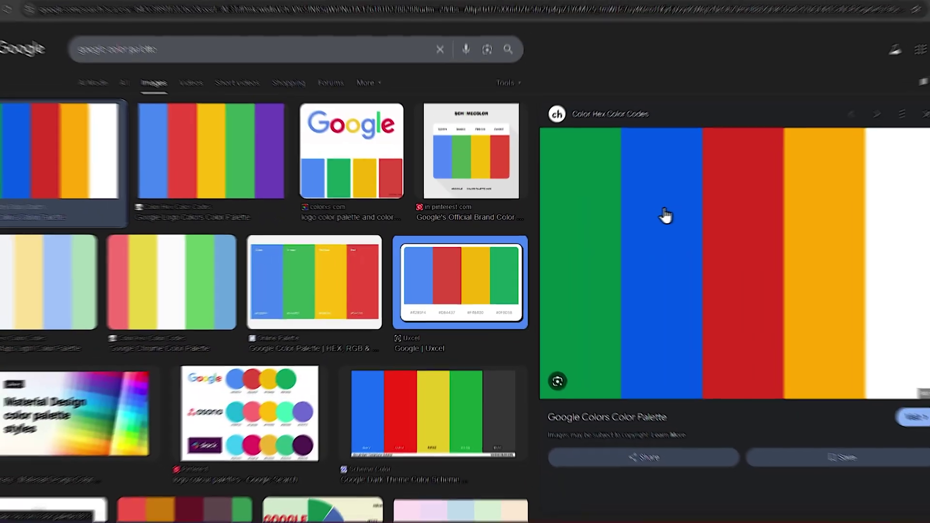
Step: Save the Google Colors palette image to the Desktop as a PNG named google colors
right_click(687, 273)
left_click(745, 433)
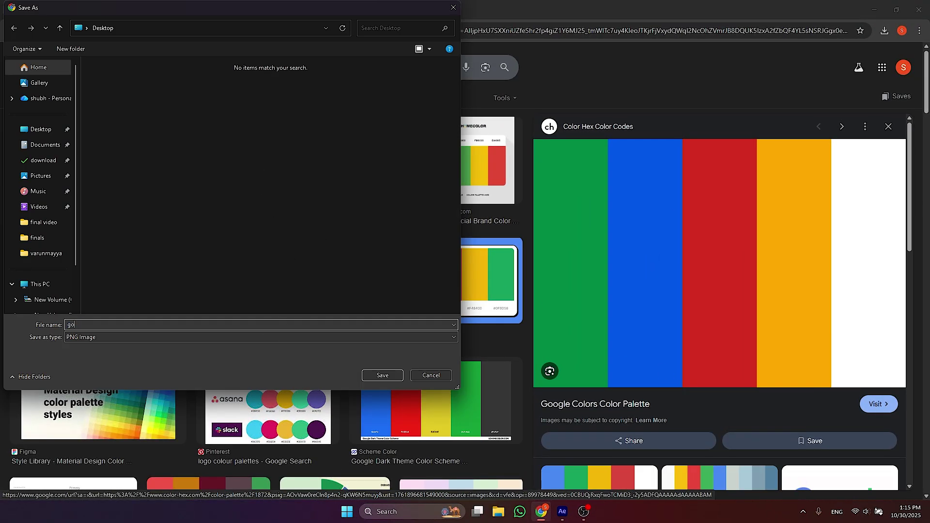
left_click(381, 376)
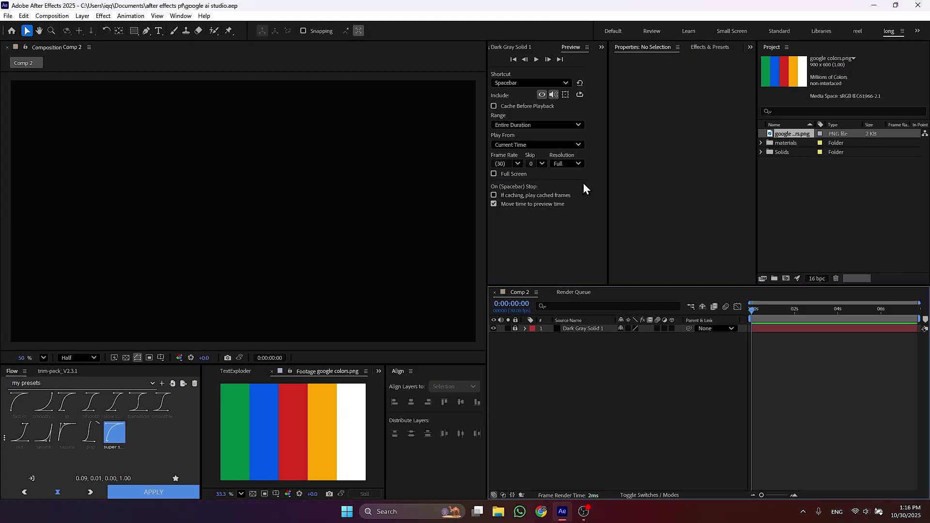
Step: In After Effects, draw a white four-point star centred in Comp 2, with inner radius 47.7 and outer radius 165.5
scroll(529, 50, "up", 2)
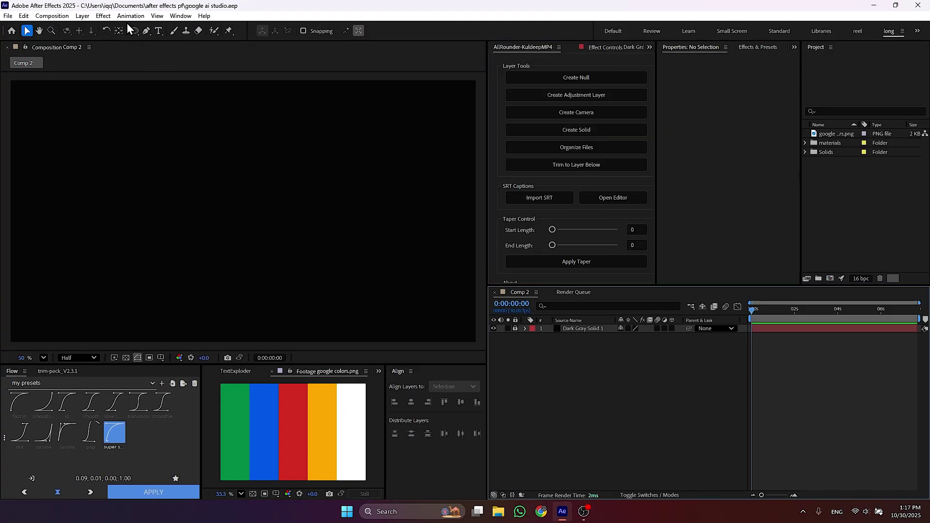
left_click_drag(131, 31, 169, 76)
left_click_drag(188, 191, 214, 218)
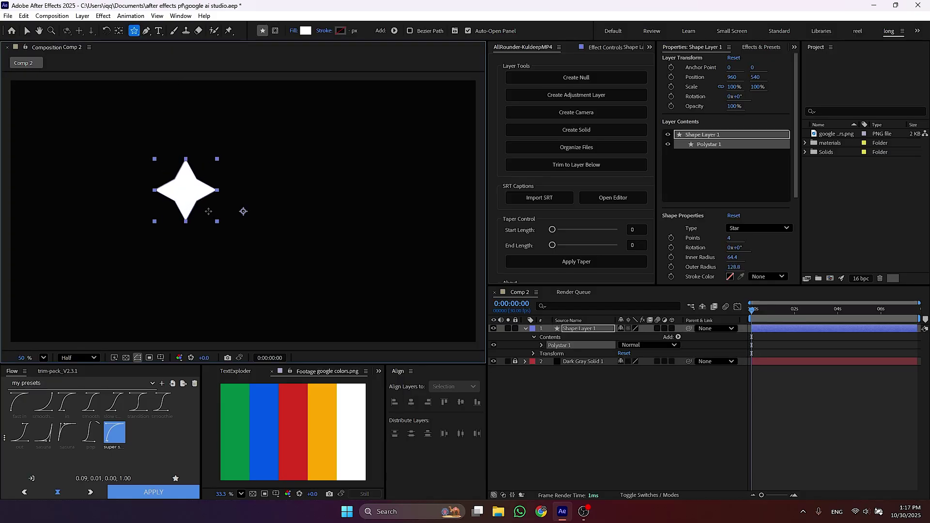
left_click(625, 427)
key("v")
left_click(609, 332)
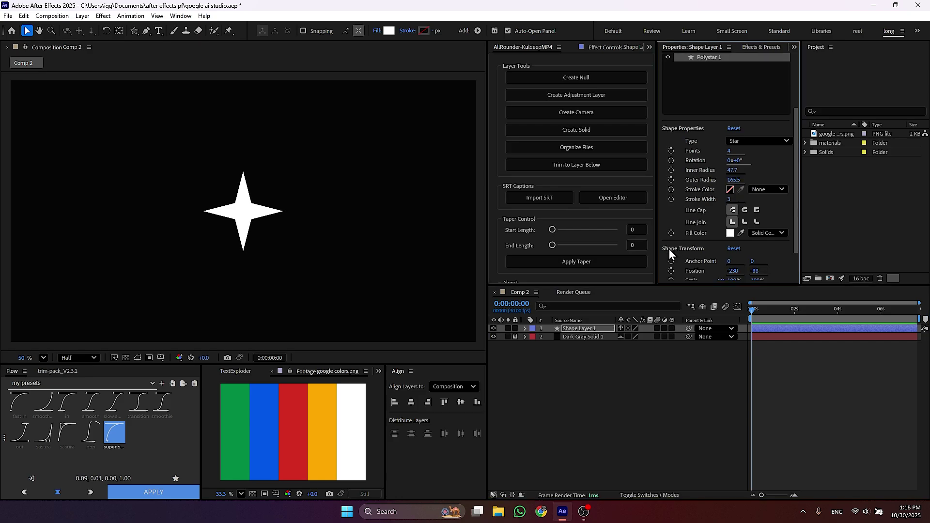
Step: Set the star path's Inner Roundness to 254% so its sides curve inward
left_click(525, 328)
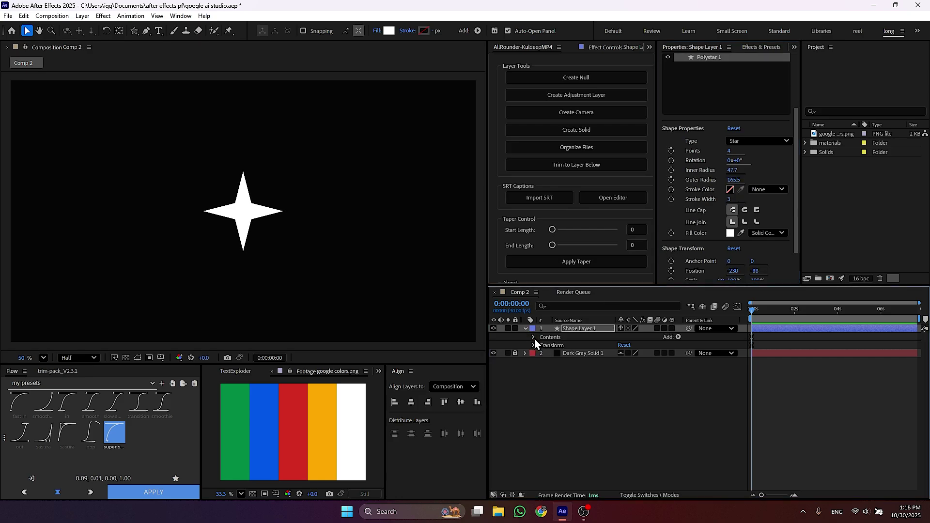
left_click(533, 338)
left_click(541, 345)
left_click(550, 354)
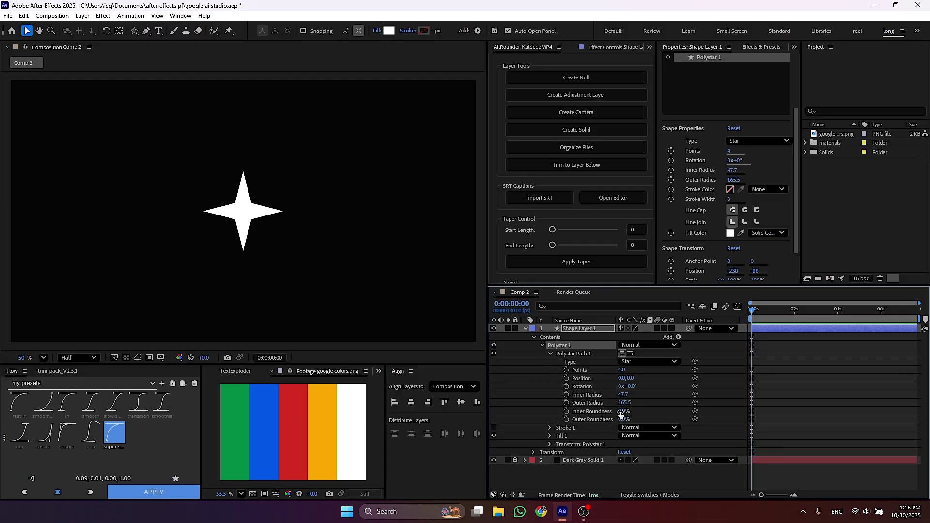
left_click_drag(621, 413, 722, 417)
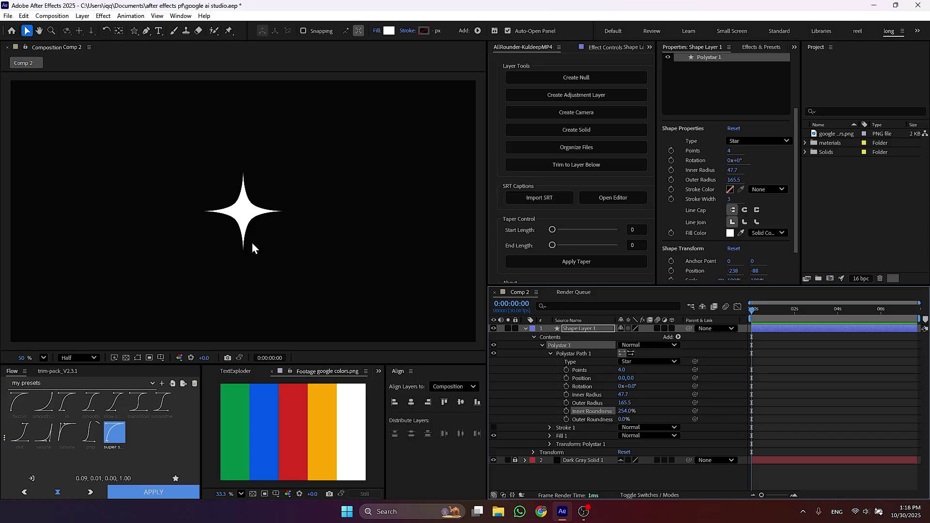
left_click_drag(733, 174, 726, 170)
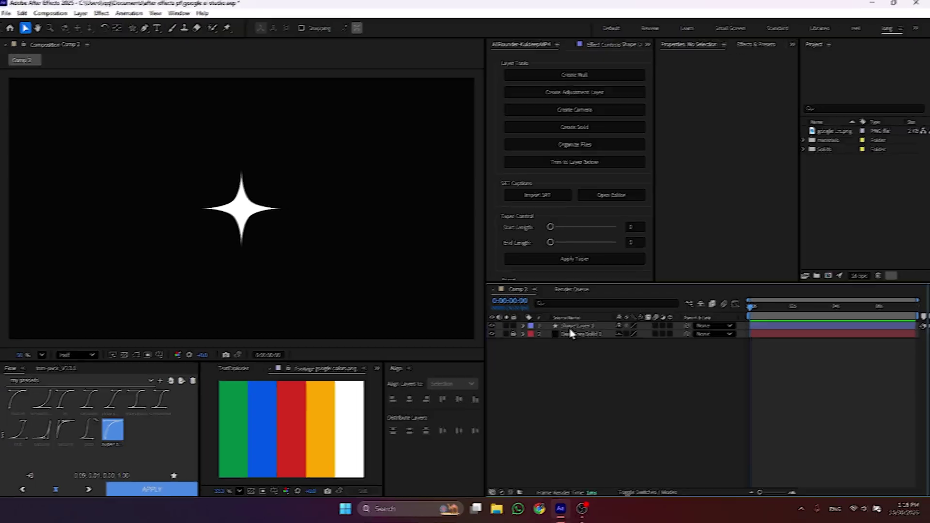
Step: Add a Gradient Overlay layer style to the star layer
right_click(584, 315)
mouse_move(603, 169)
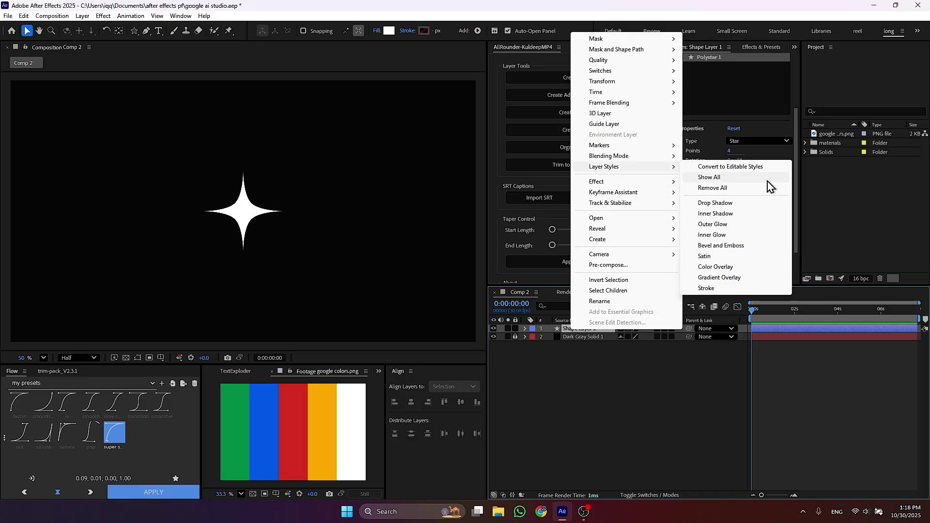
left_click(727, 276)
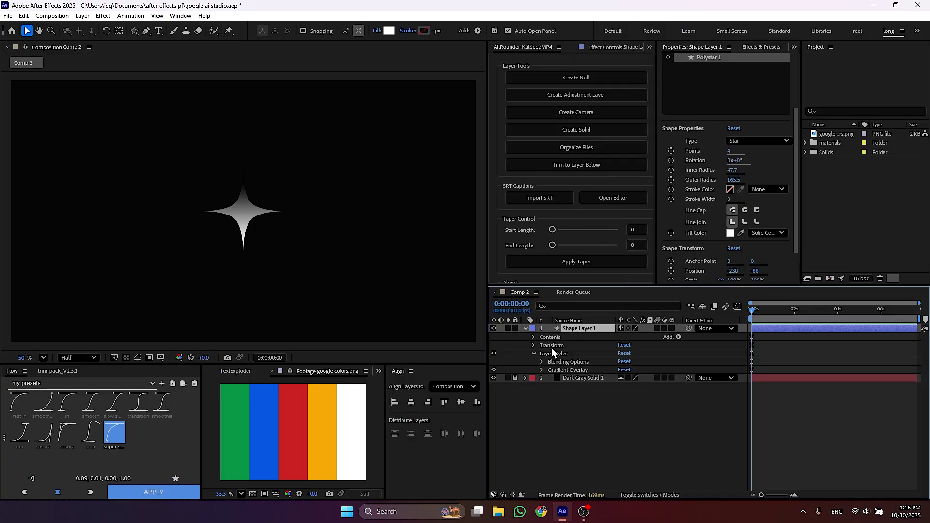
Step: Colour the star's gradient overlay from light blue 76B0FF at the start to purple D284FF at the end
left_click(541, 369)
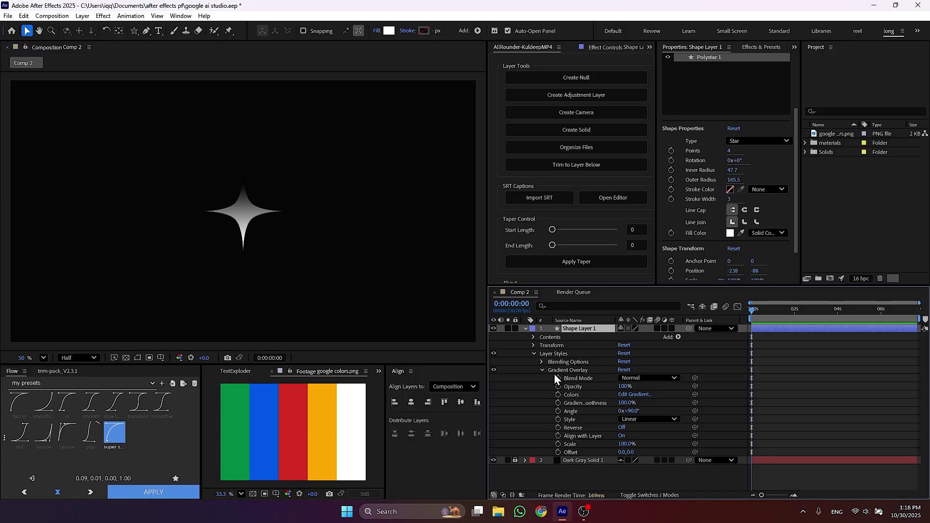
left_click(634, 394)
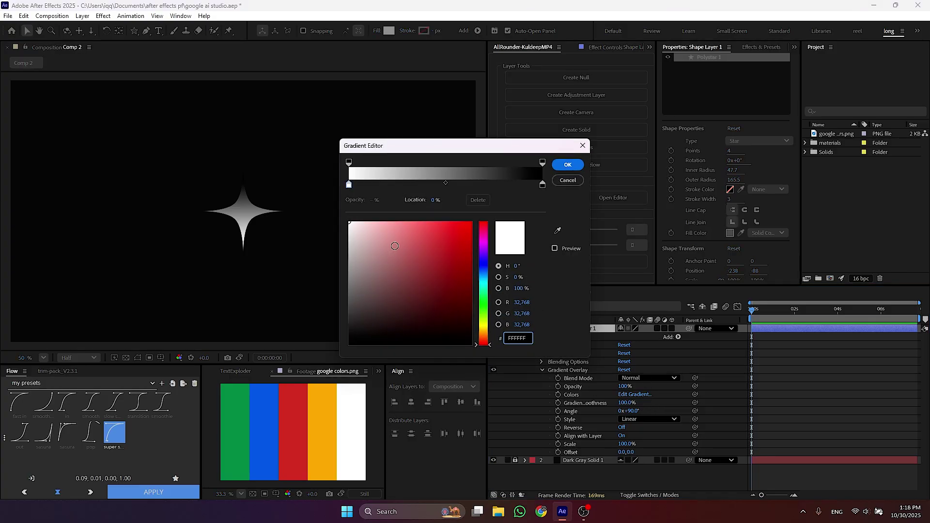
left_click_drag(483, 264, 486, 272)
left_click_drag(411, 251, 413, 221)
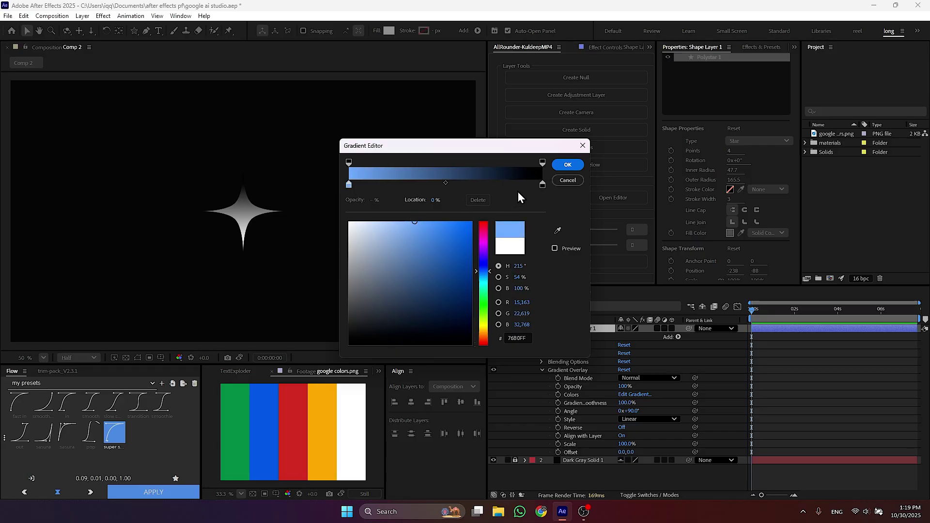
left_click(542, 185)
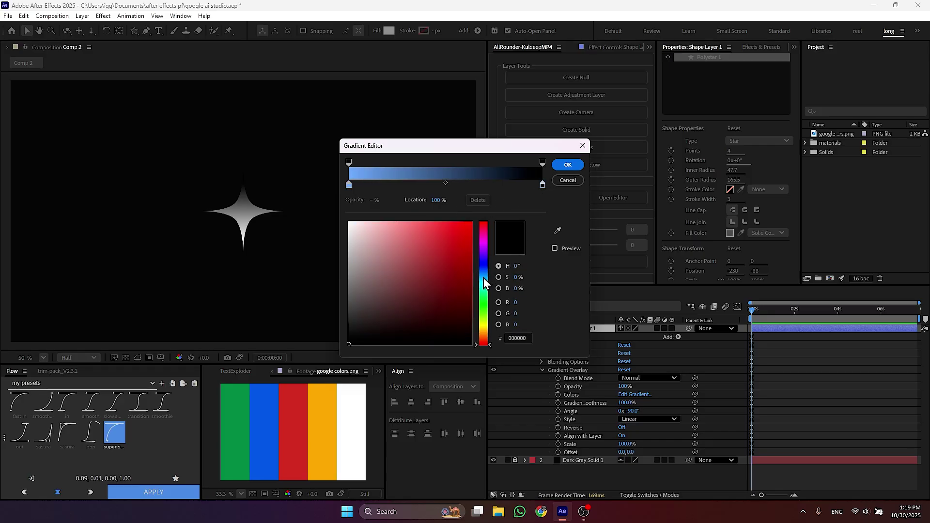
left_click(486, 251)
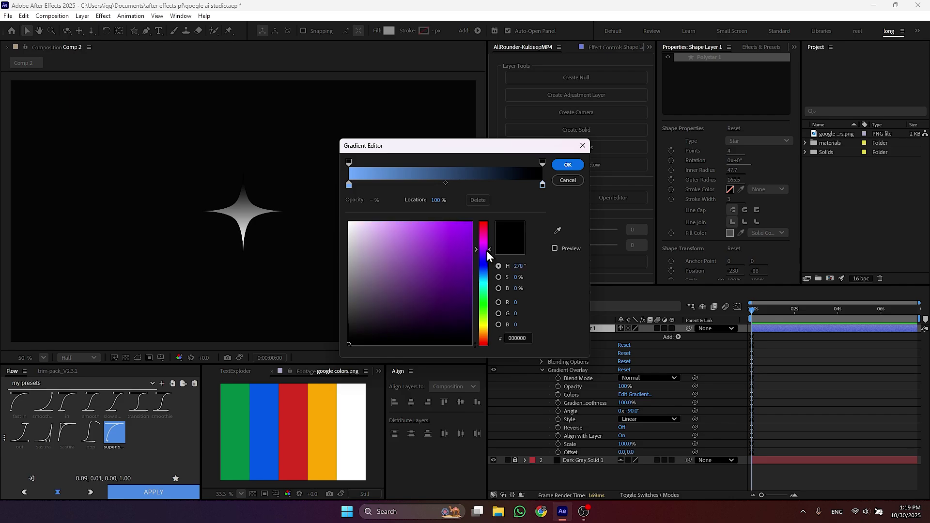
left_click_drag(413, 242, 407, 214)
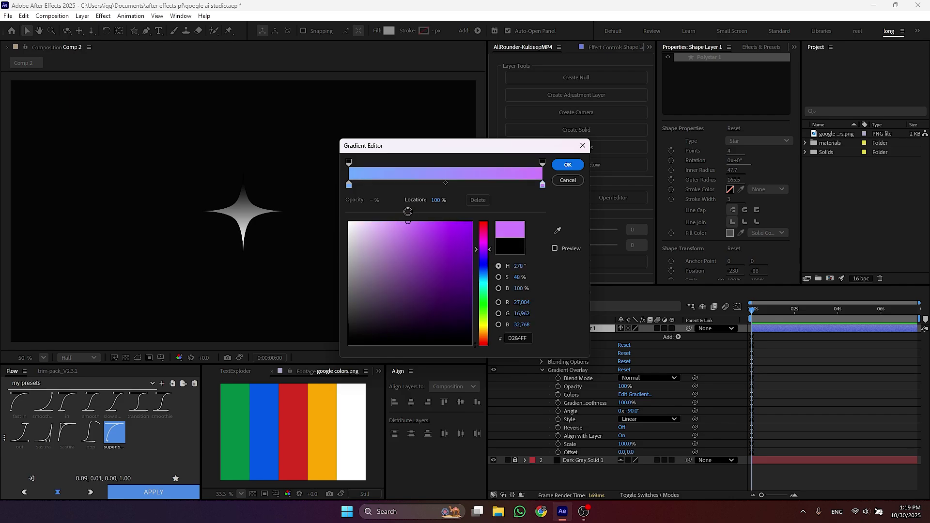
left_click(565, 165)
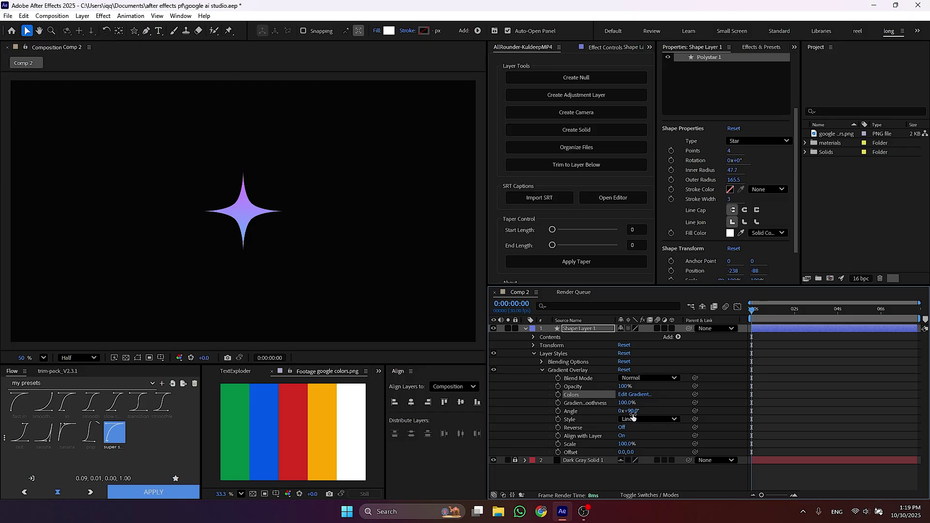
Step: Set the gradient overlay's angle to 64° and make its blue colour stop more saturated
mouse_move(632, 415)
left_mouse_down()
mouse_move(647, 412)
mouse_move(627, 419)
left_mouse_up()
left_click_drag(632, 452, 630, 452)
left_click(634, 394)
left_click(349, 185)
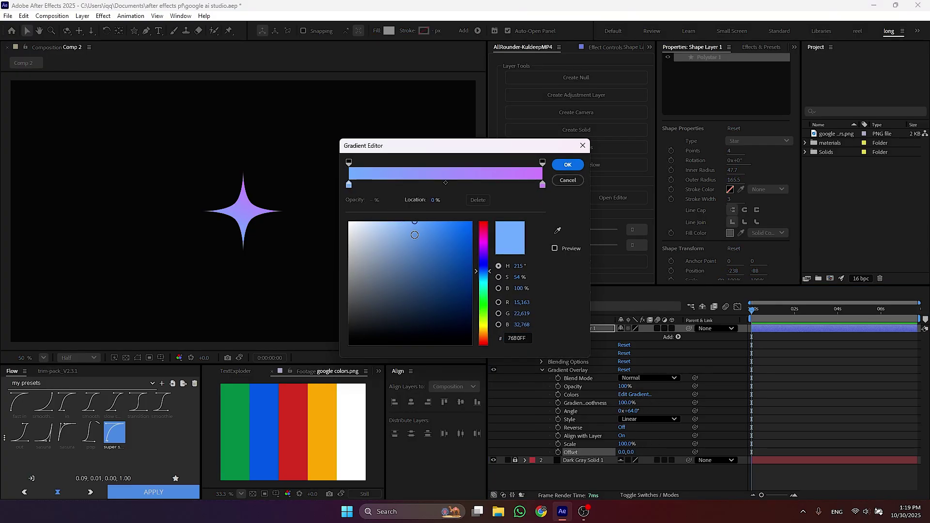
left_click_drag(414, 227, 432, 226)
left_click(568, 165)
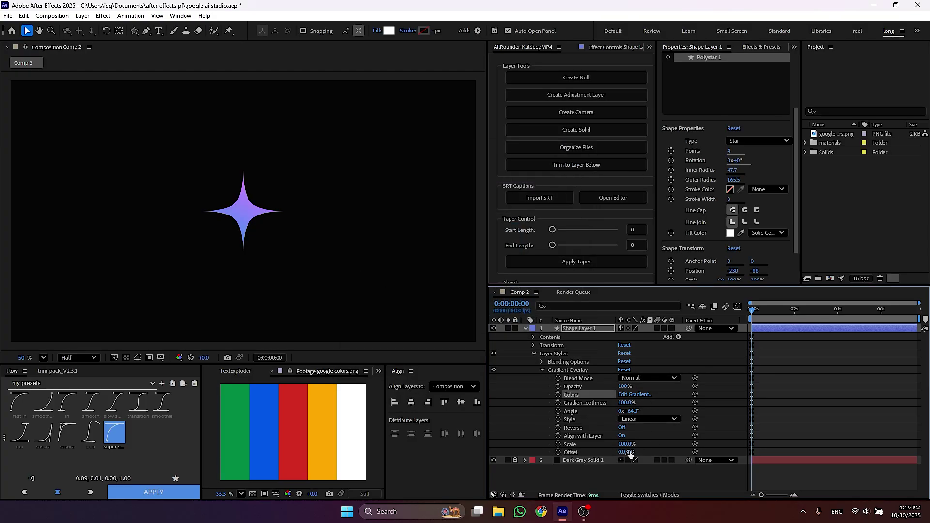
Step: Set the gradient overlay's offset to 0, -17 and collapse the star layer's properties
left_click_drag(629, 452, 623, 451)
left_click(800, 390)
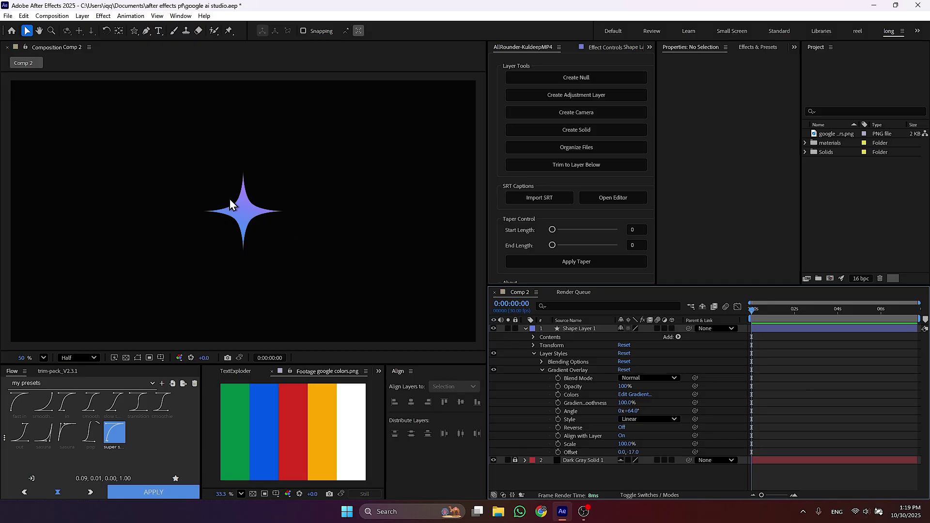
key("u")
Step: Draw a white circle about 370 px wide, centred in the composition, and place its layer beneath the star
left_click_drag(132, 35, 167, 50)
left_click_drag(199, 171, 290, 245)
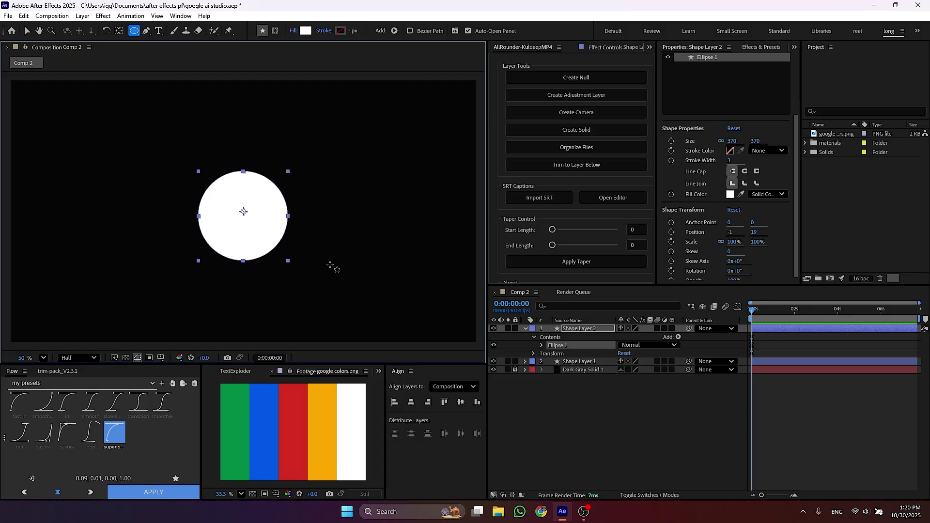
left_click(614, 384)
left_click(595, 328)
key("v")
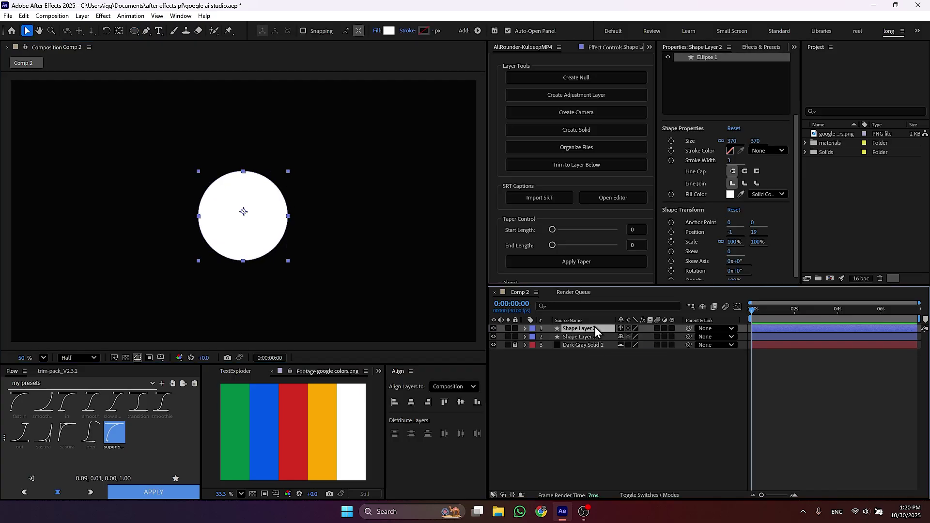
key("ctrl+Home")
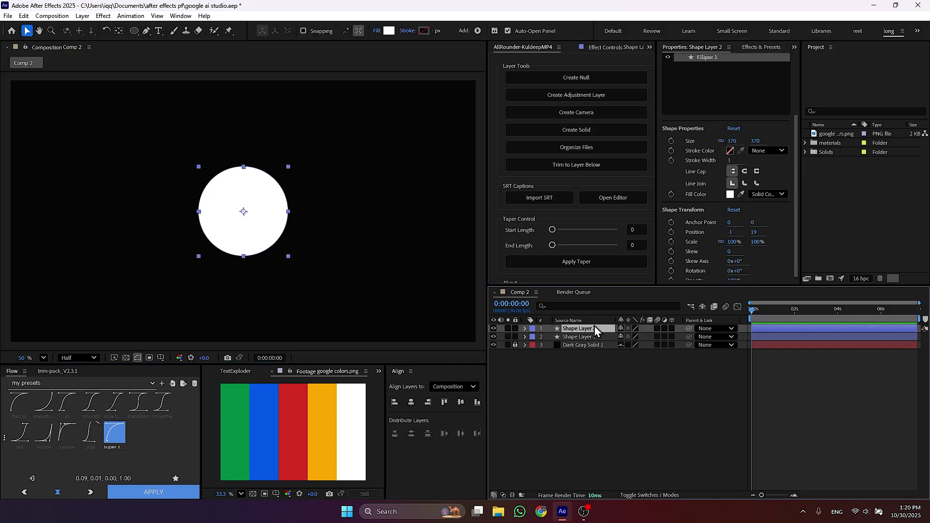
left_click_drag(591, 328, 588, 342)
Step: Apply the Drop Shadow effect to the star layer and adjust the shadow's distance and softness for a soft, visible shadow
left_click(578, 329)
key("ctrl+space")
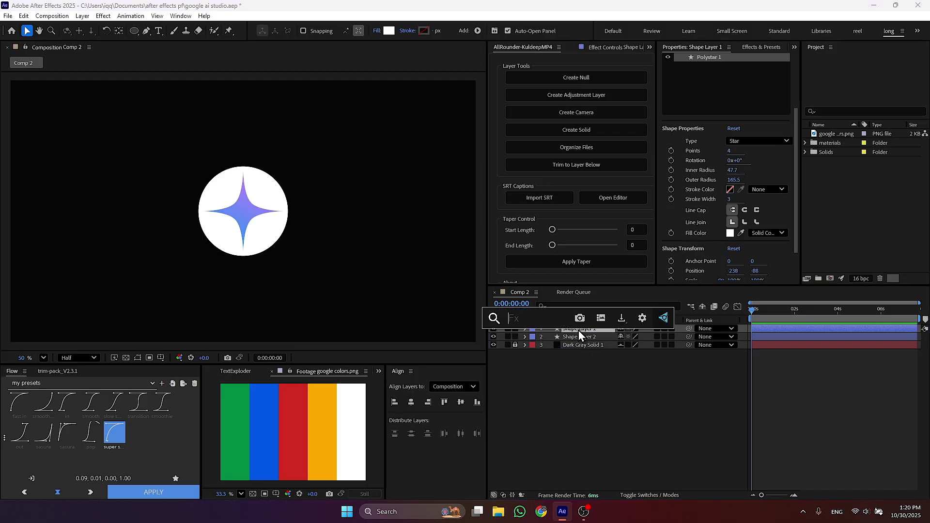
type("drop")
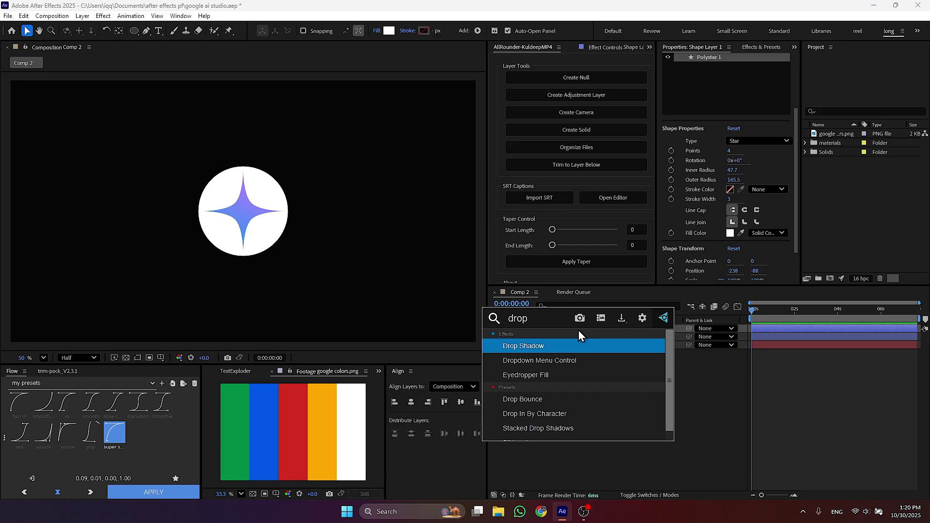
key("Return")
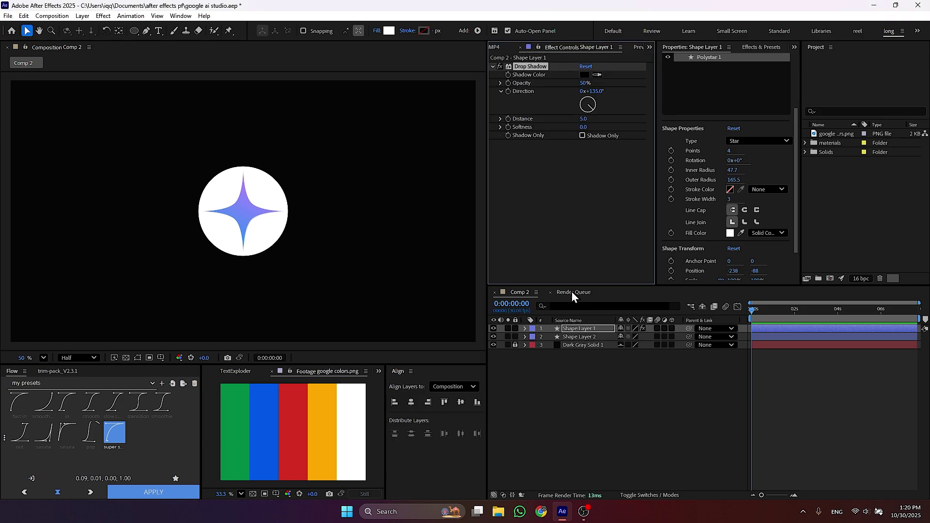
left_click_drag(582, 122, 587, 119)
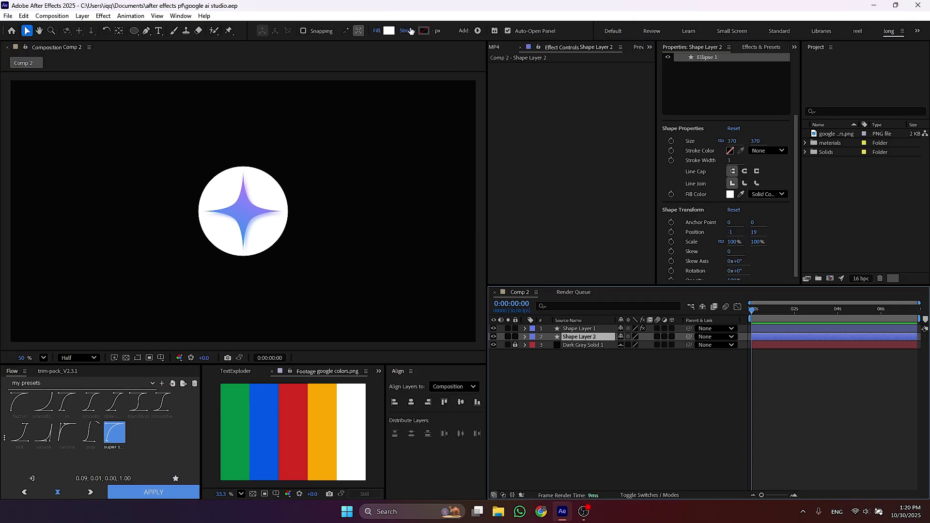
Step: Give the circle layer a 3 px stroke and switch the stroke from a solid colour to a linear gradient
left_click(434, 32)
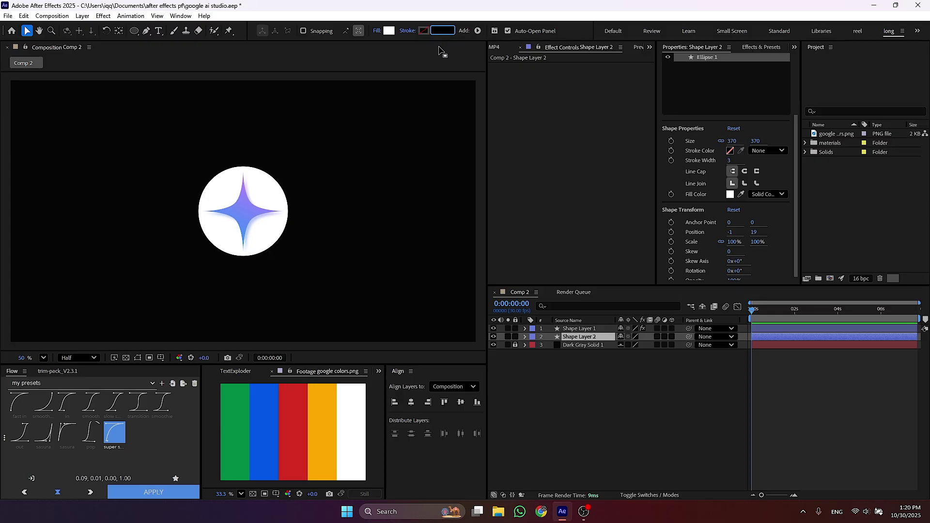
type("3")
key("Return")
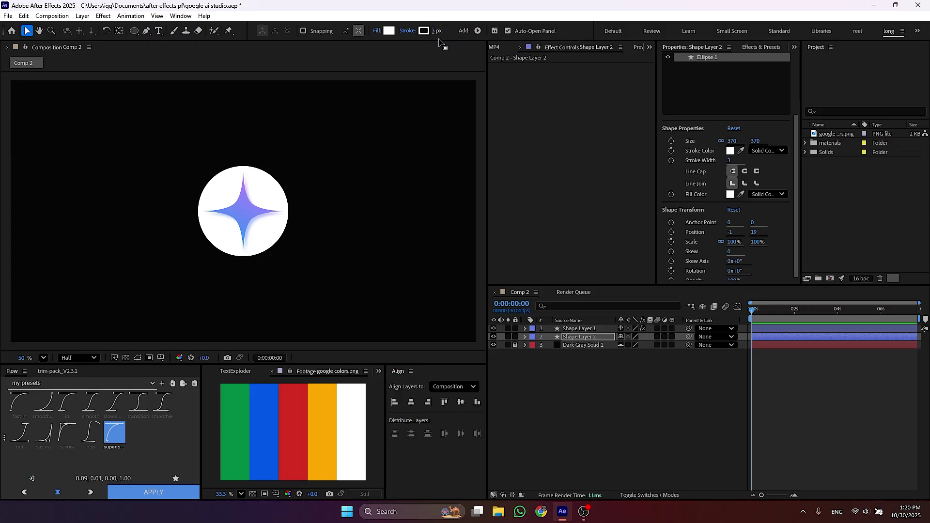
left_click(424, 30)
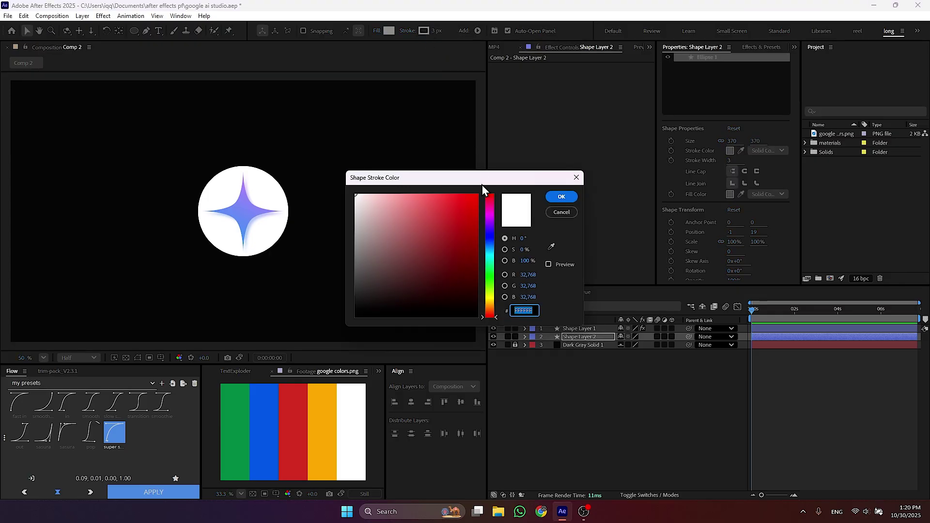
left_click(560, 213)
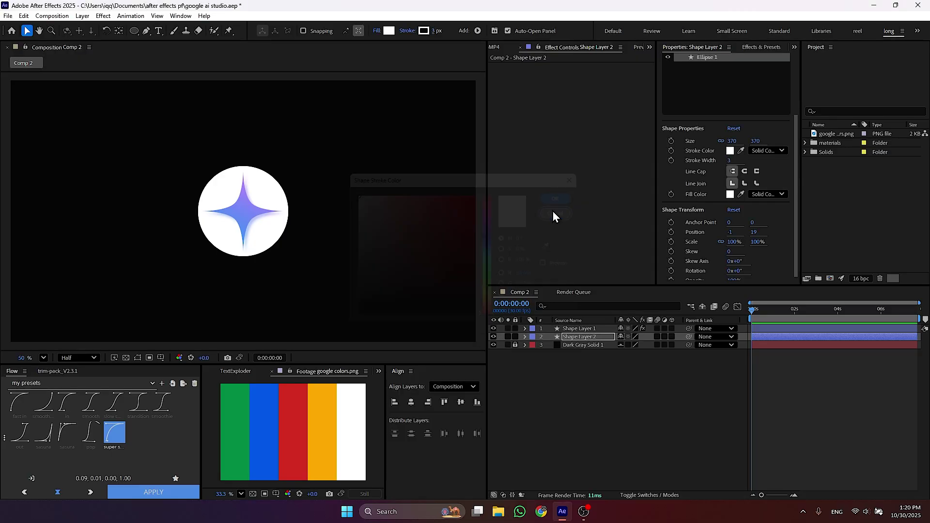
left_click(423, 33, "alt")
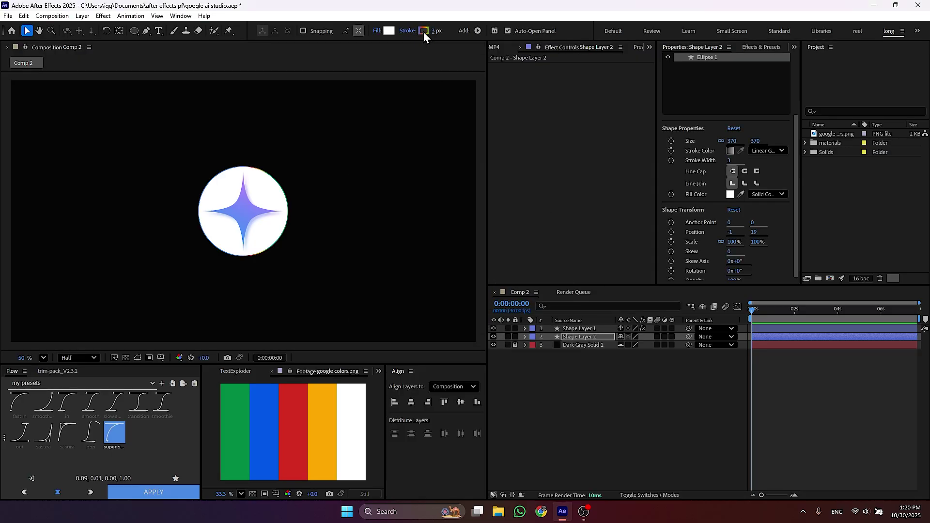
Step: Try the Google colours image's blue on the first stop of the circle's stroke gradient and restore the original blue
left_click(423, 32)
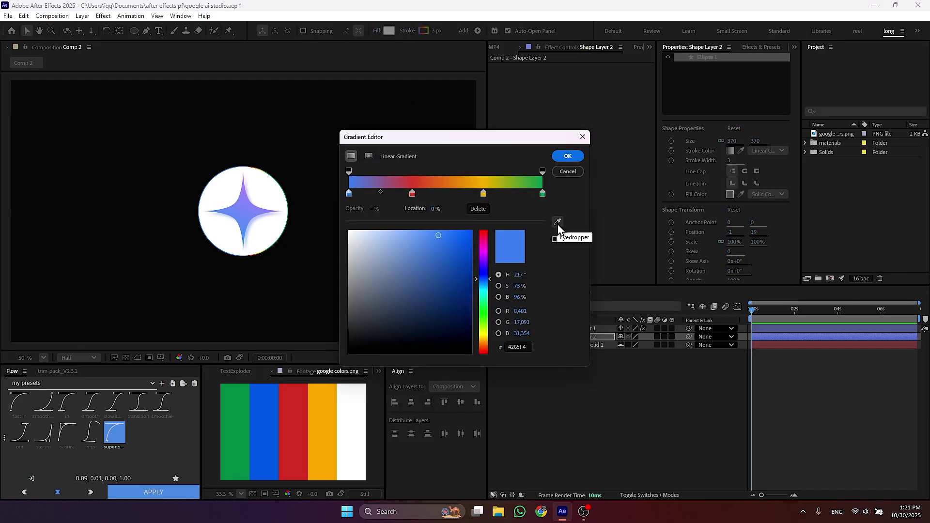
left_click(557, 222)
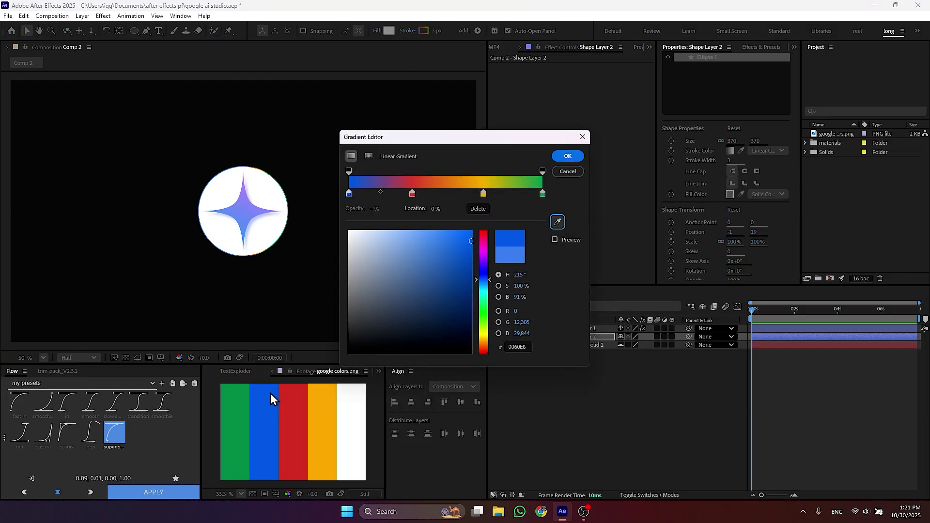
left_click(507, 255)
key("Return")
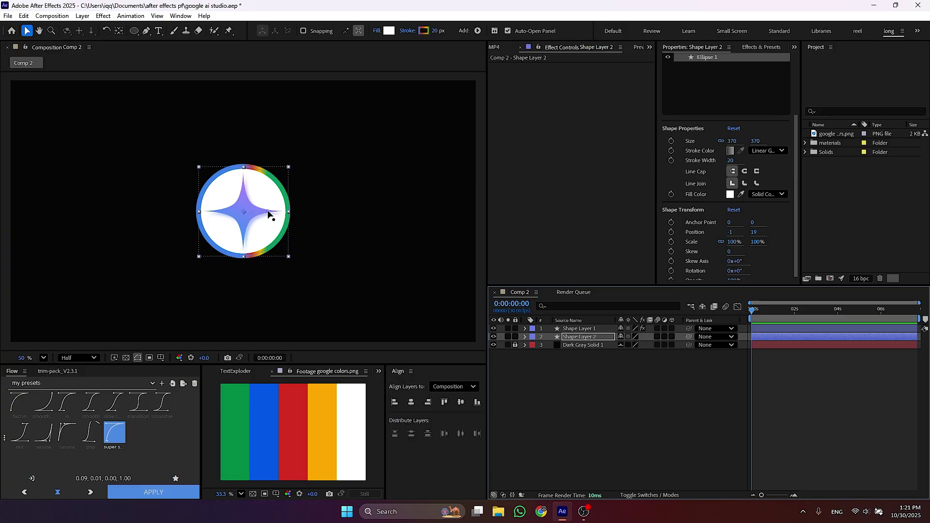
Step: Stretch the circle's stroke gradient diagonally from its lower-left corner to its upper-right corner and save the project
mouse_move(268, 213)
left_mouse_down()
mouse_move(254, 242)
mouse_move(203, 260)
left_mouse_up()
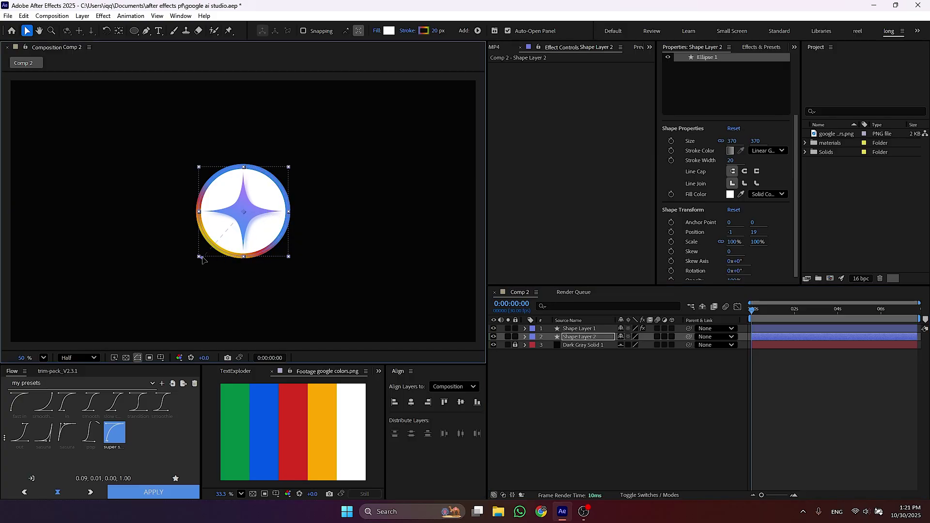
left_click_drag(251, 220, 284, 172)
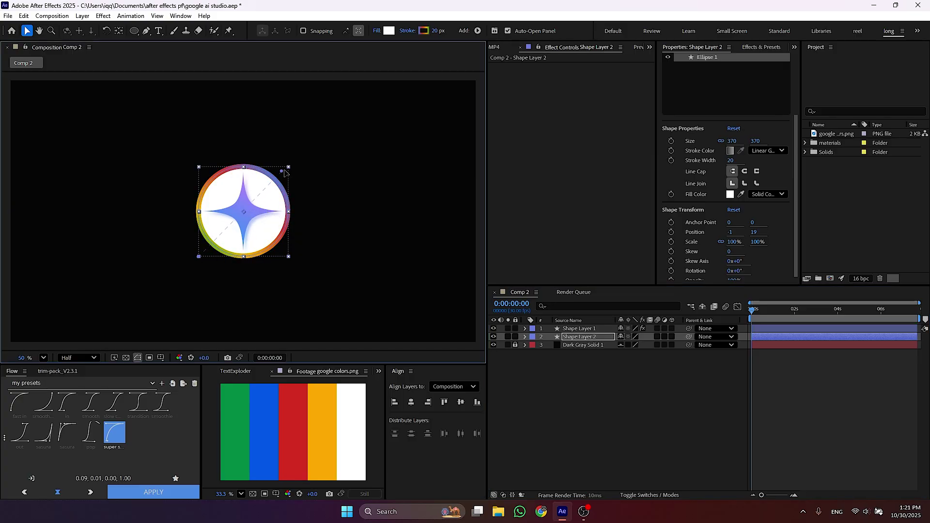
left_click(585, 368)
key("ctrl+s")
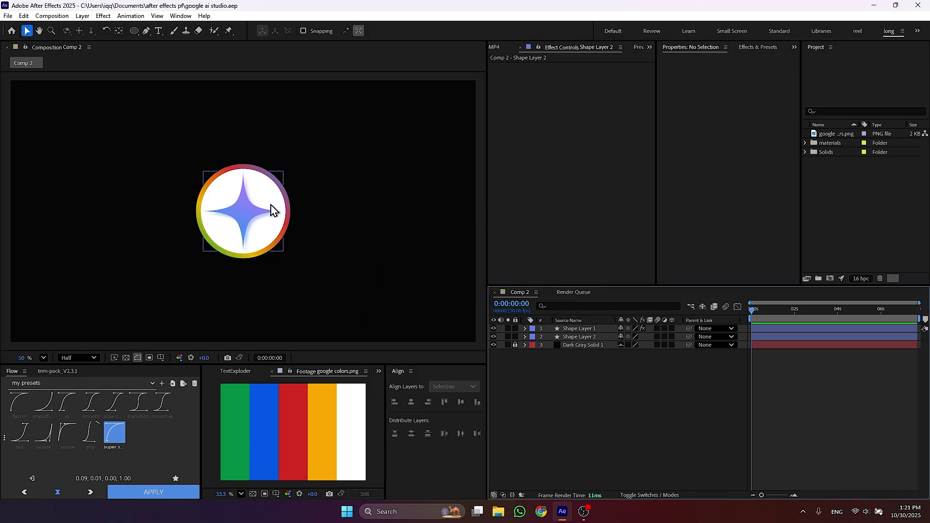
Step: Duplicate the circle layer and rename the copy "circle fill"
left_click(590, 335)
key("ctrl+d")
key("Return")
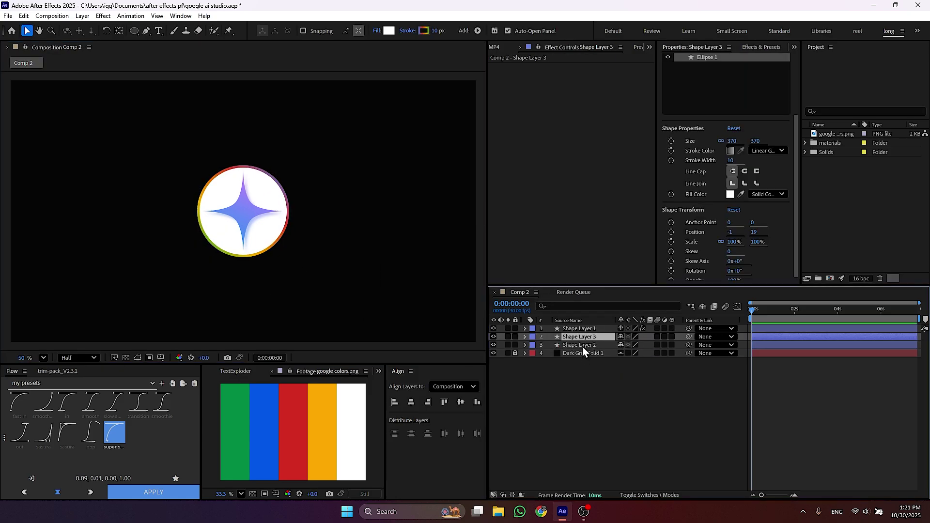
type("fillcircle fill")
key("Return")
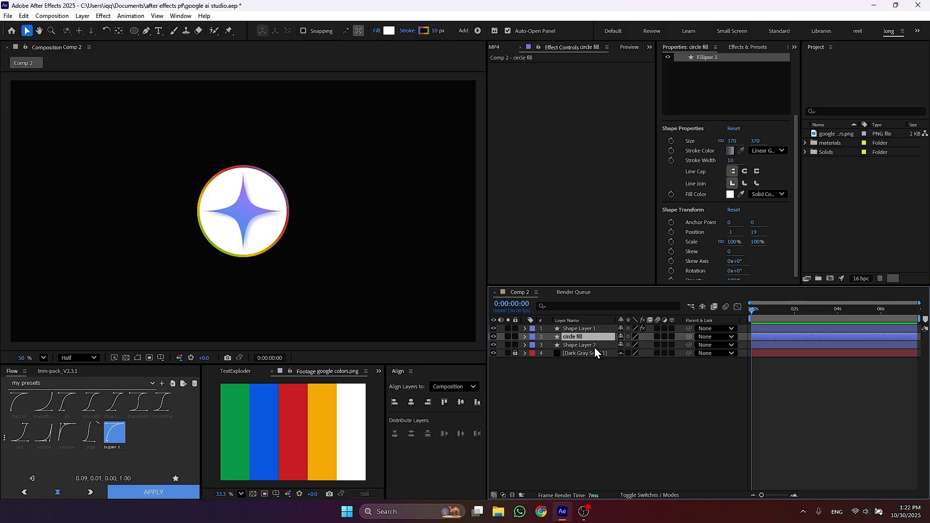
Step: Rename the original circle layer "circle stroke" and the star shape layer "star"
left_click(594, 346)
key("Return")
type("circle stroke")
key("Return")
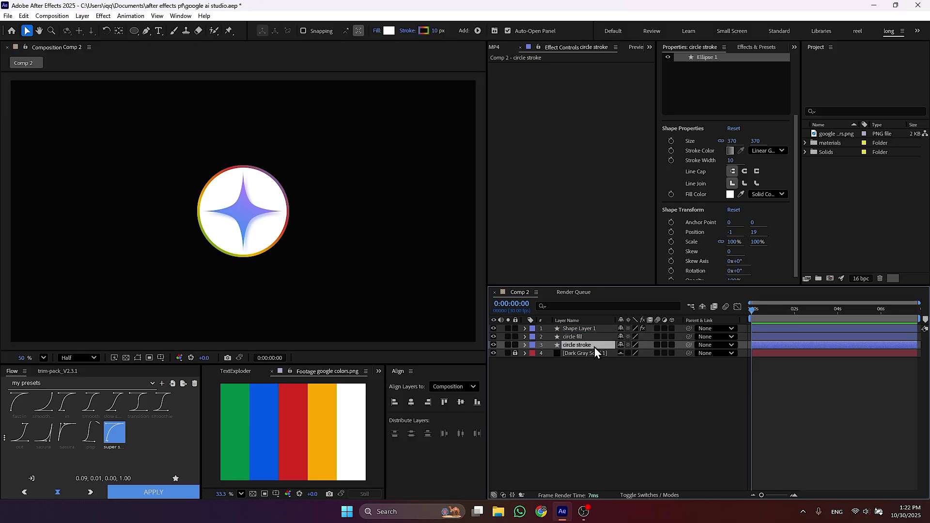
left_click(592, 327)
key("Return")
type("star")
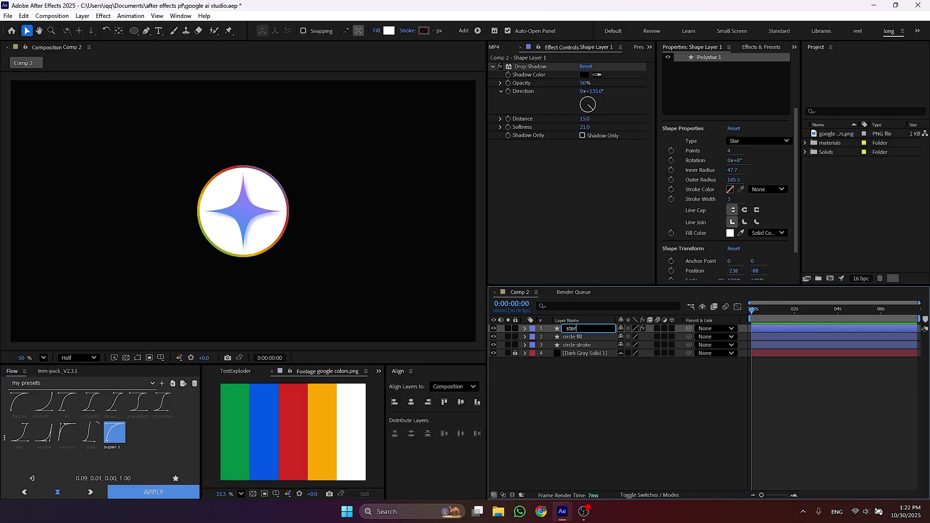
key("Return")
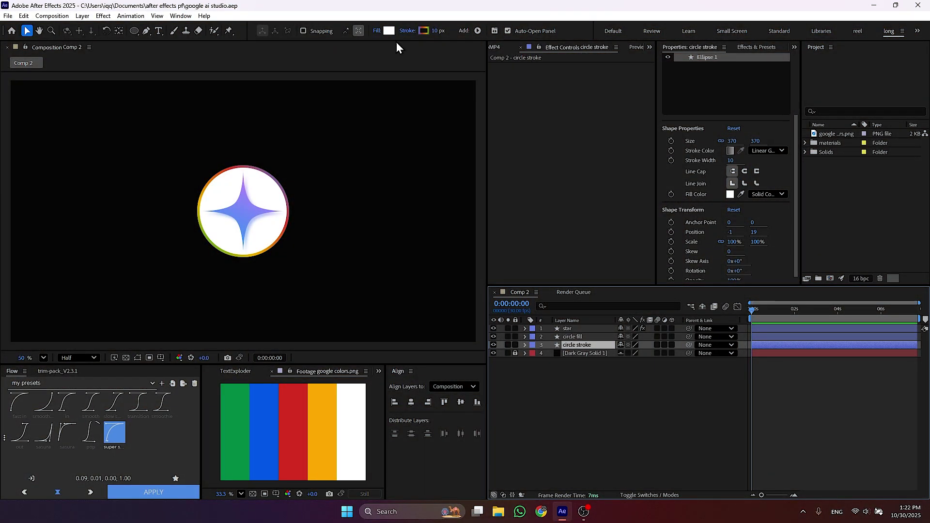
Step: Remove the fill from the circle stroke layer and raise its Deep Glow radius to 834
left_click(377, 32)
left_click(414, 228)
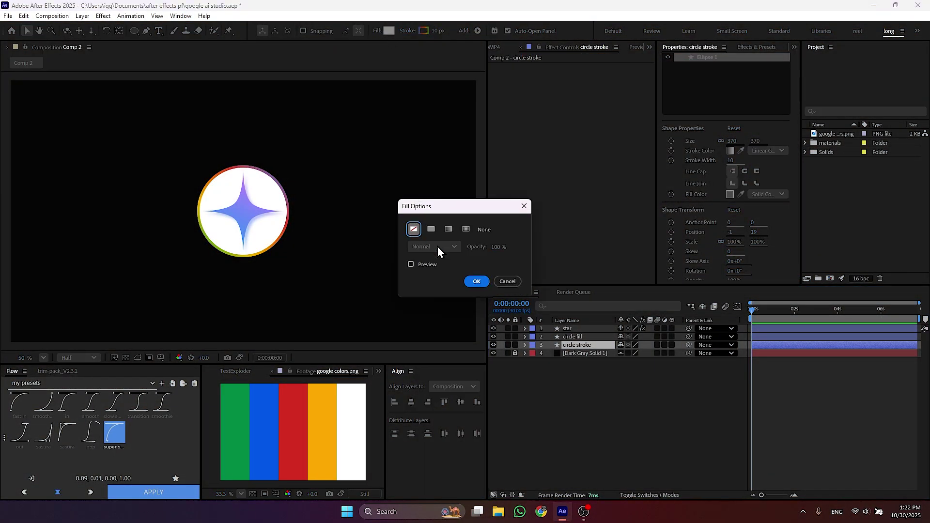
left_click(476, 282)
left_click(588, 337)
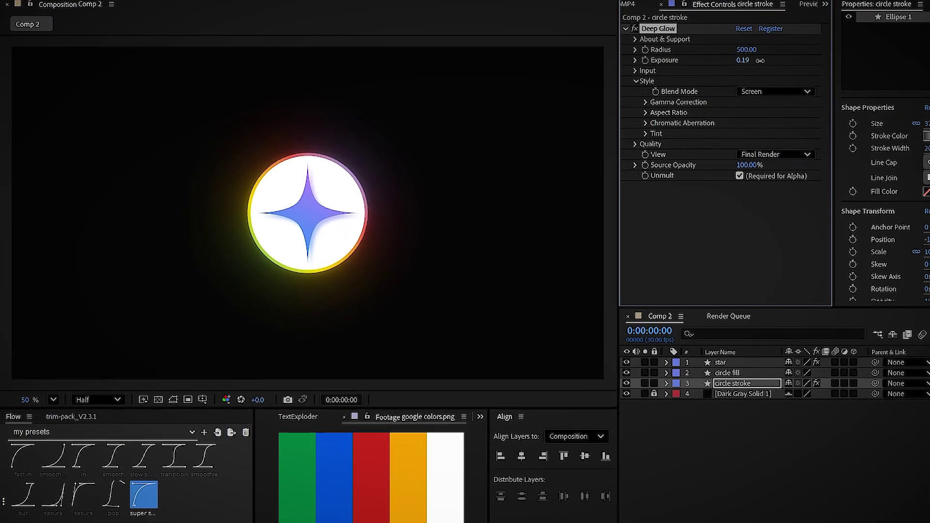
left_click_drag(746, 50, 792, 47)
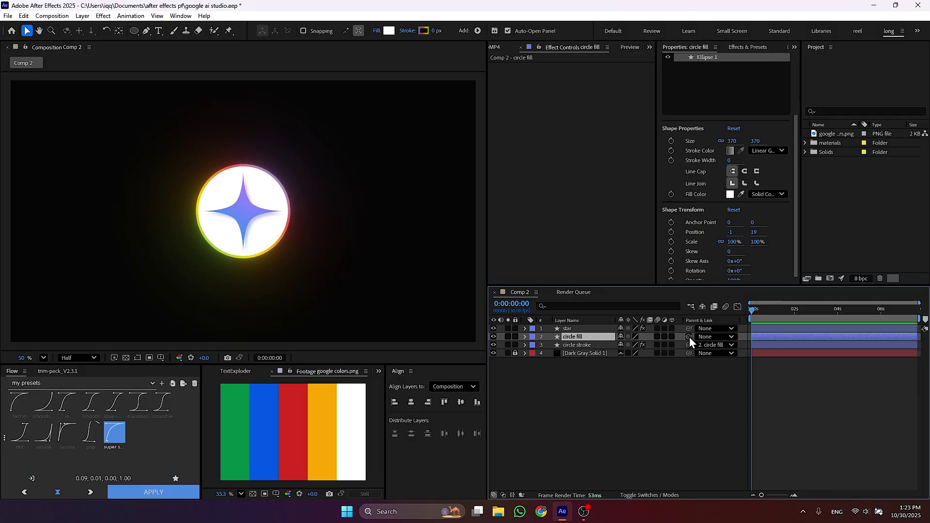
Step: Parent the circle fill layer to the star layer and hide the star, circle fill and circle stroke layers
left_click_drag(689, 337, 600, 329)
left_click(576, 344)
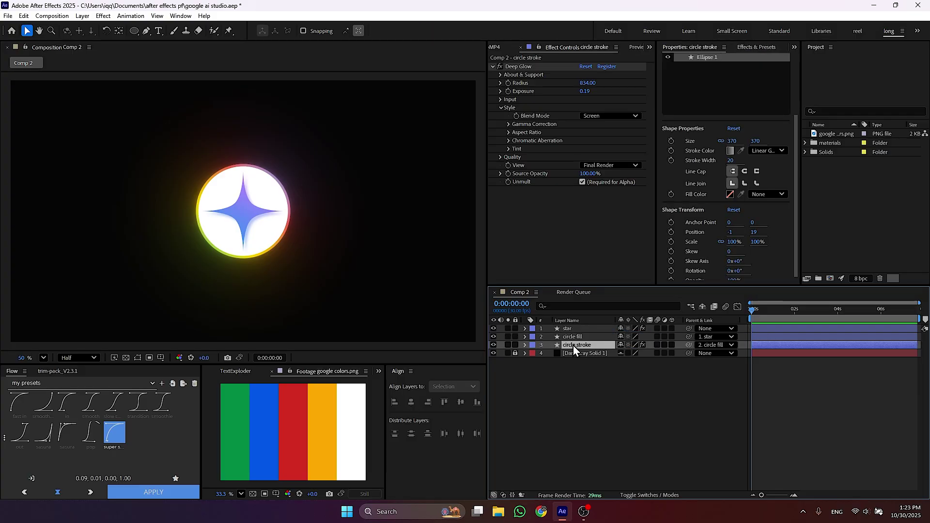
left_click(572, 328, "shift")
left_click(493, 329)
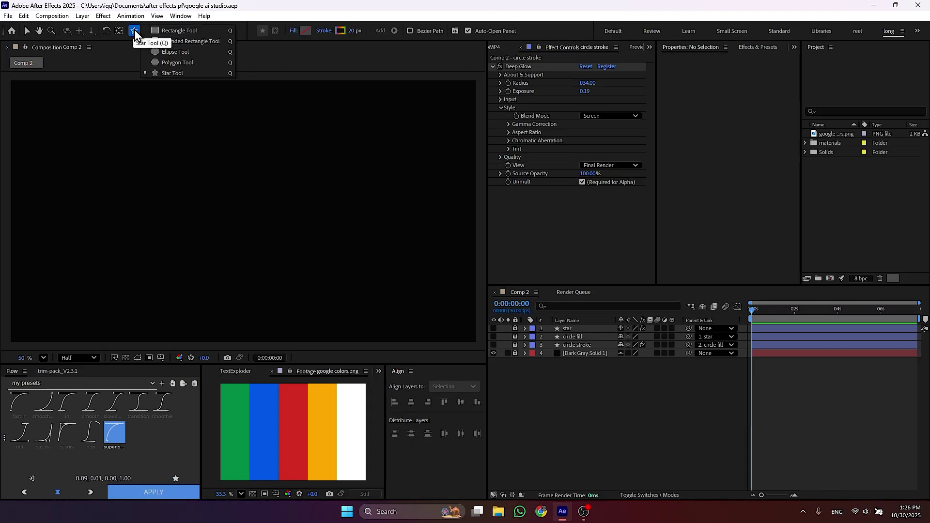
Step: Draw a rounded rectangle about 858 by 162 px with the gradient stroke and centre it in the composition
left_click(147, 34)
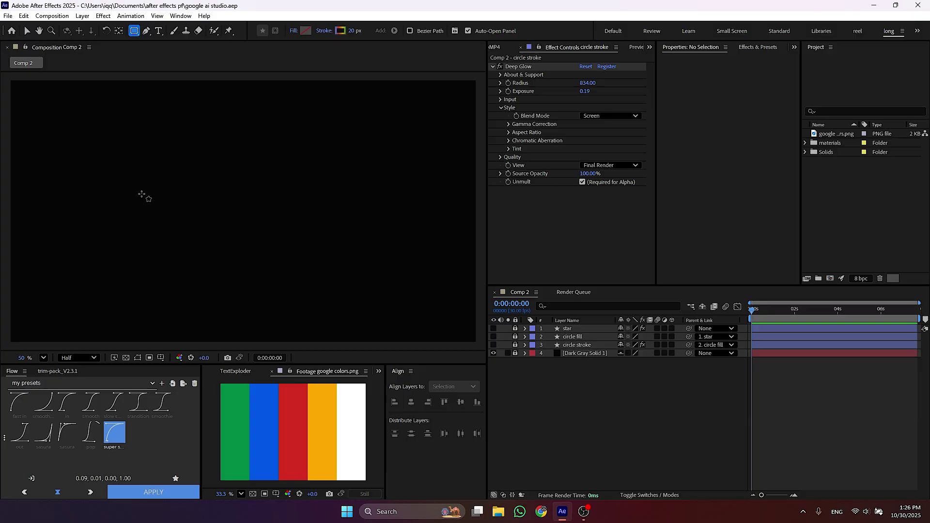
left_click_drag(138, 196, 346, 237)
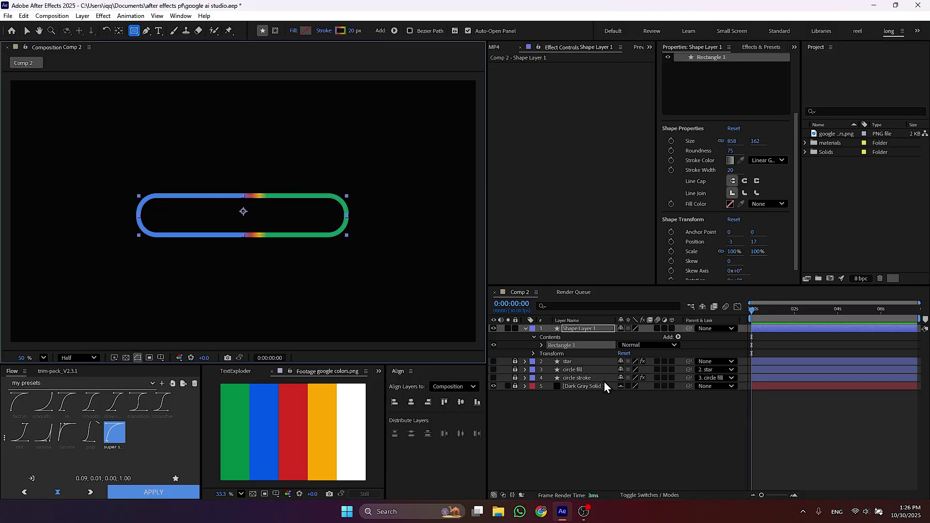
left_click(623, 411)
key("v")
left_click(599, 331)
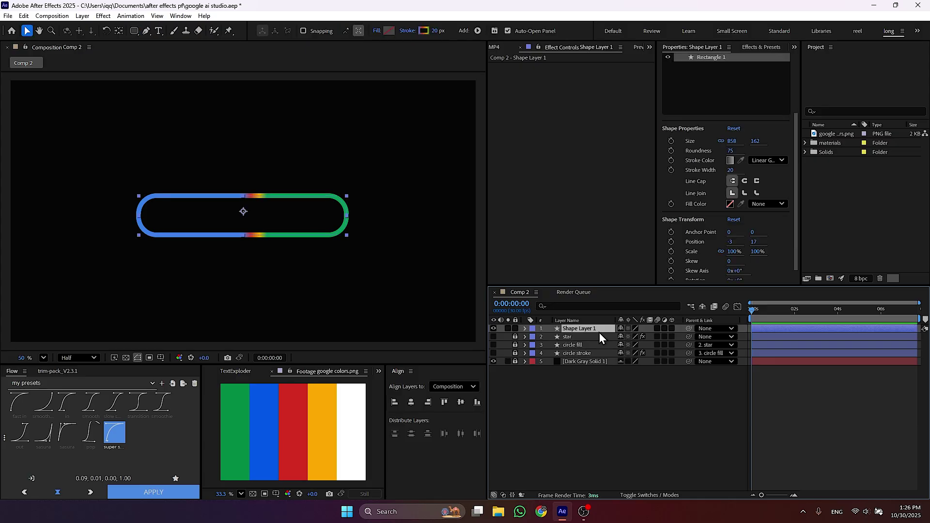
key("ctrl+Home")
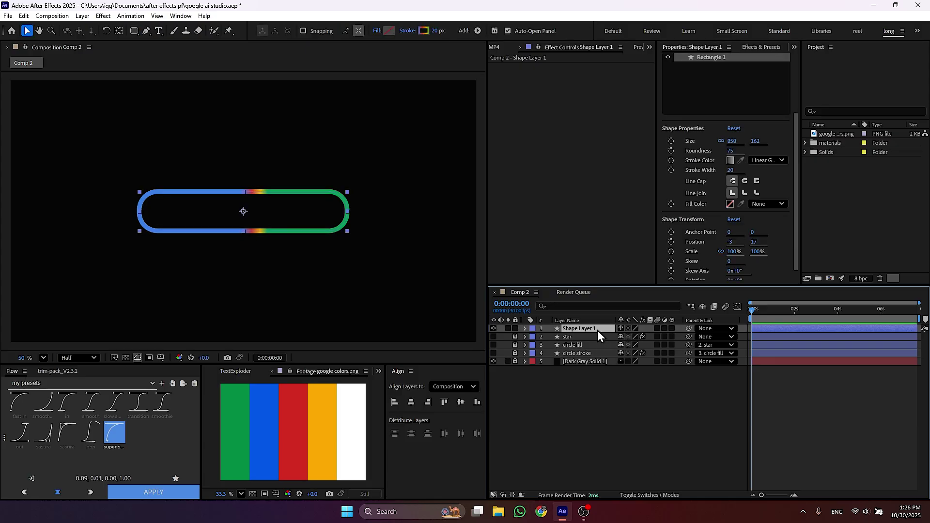
Step: Reduce the rounded rectangle's stroke width to 0 px and give it a dark grey fill
left_click_drag(436, 31, 373, 30)
left_click(389, 30)
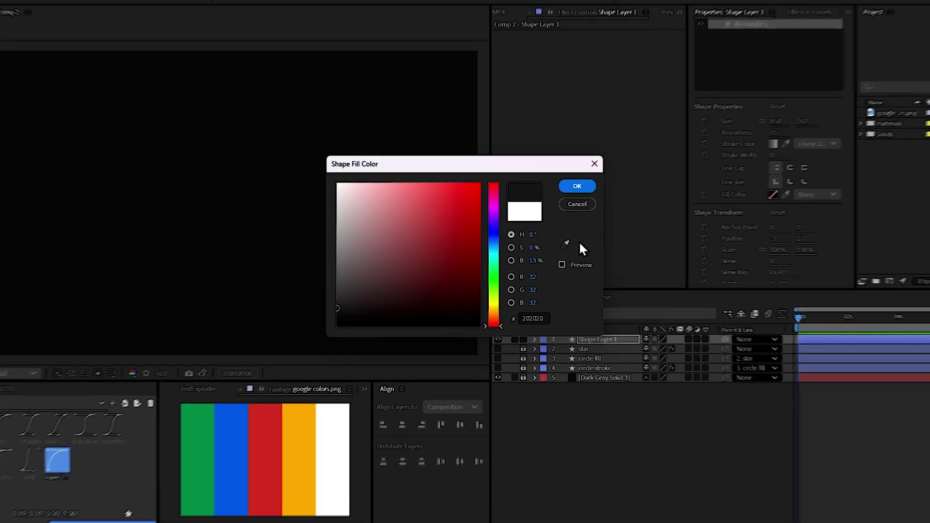
left_click(551, 247)
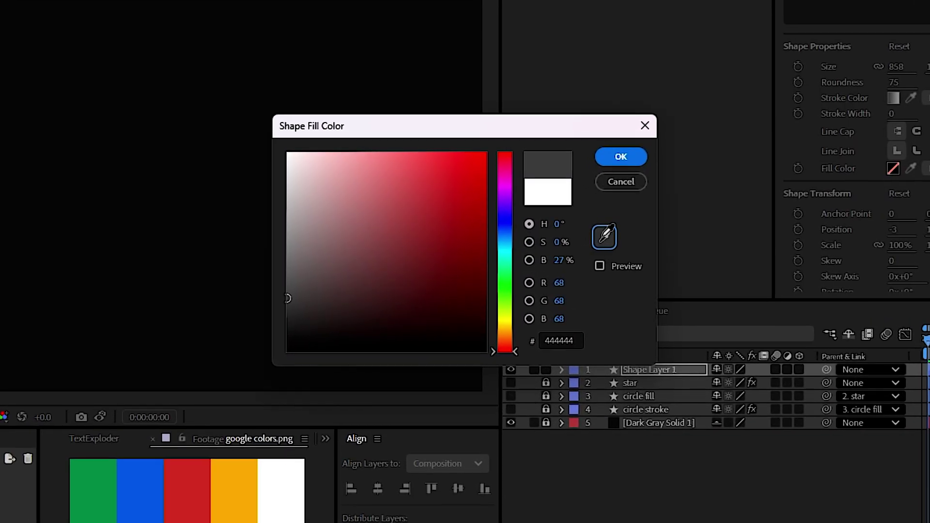
left_click(619, 157)
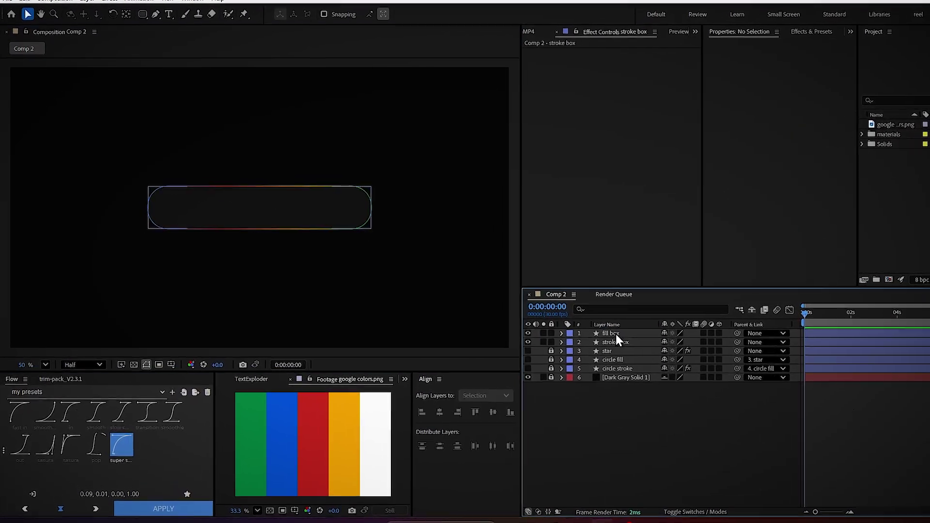
Step: Set the stroke width of the stroke box layer beneath its duplicate to 20 px
left_click(612, 341)
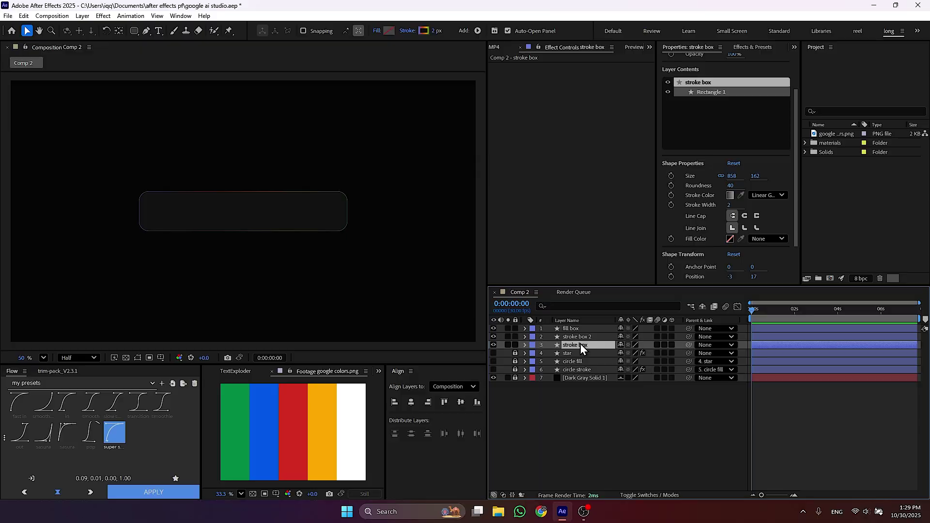
left_click_drag(433, 33, 439, 31)
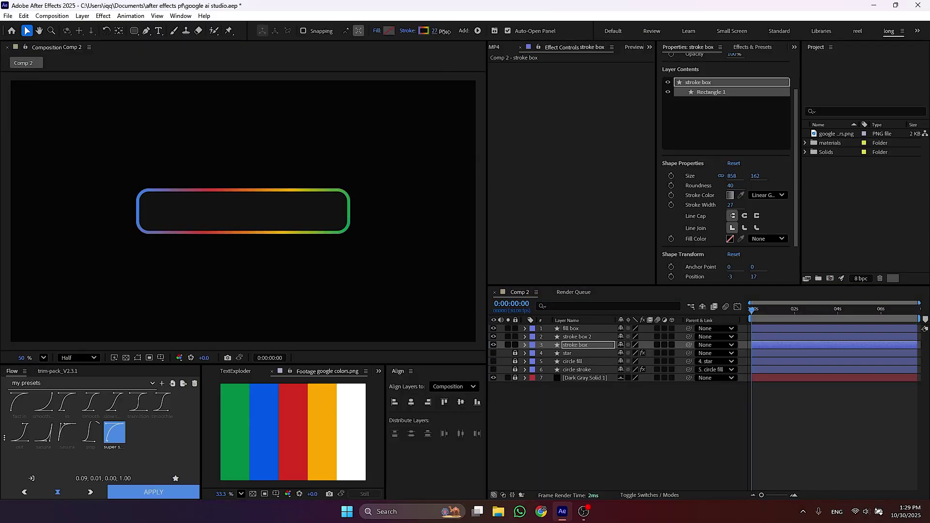
left_click(438, 30)
type("20")
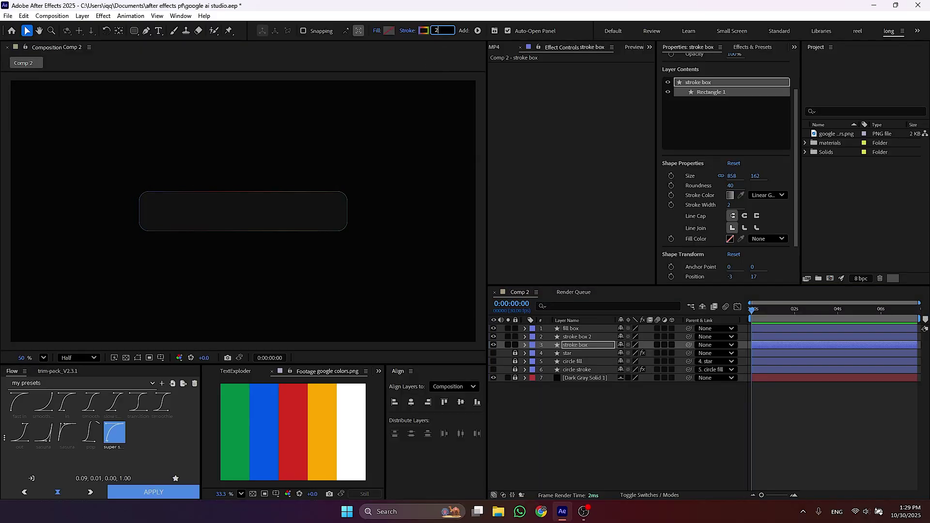
key("Return")
Step: Apply the Deep Glow and Gaussian Blur effects to the stroke box layer
key("ctrl+space")
type("deep")
key("Return")
key("ctrl+space")
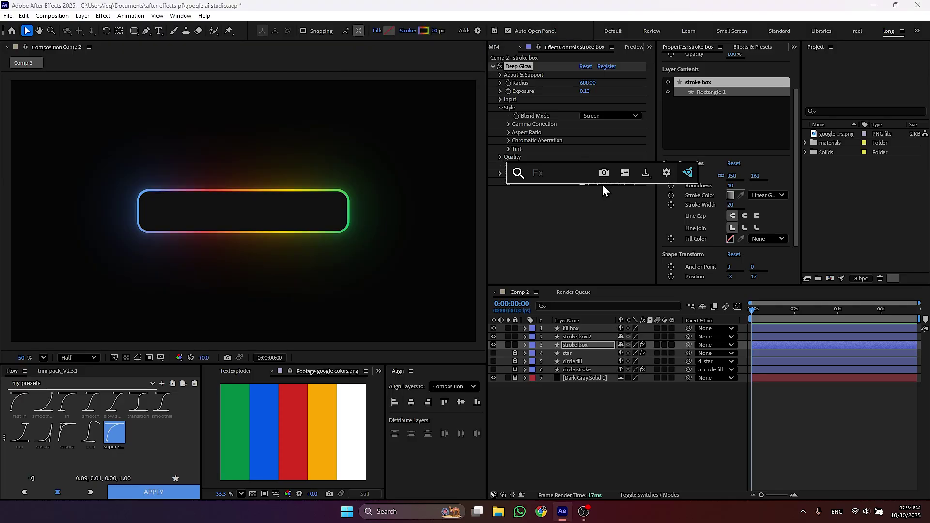
type("gaussi")
key("Down")
key("Return")
key("Return")
Step: Set Deep Glow's exposure to 0.02 and radius to 2000, and move Gaussian Blur below it in the effect order
left_click(584, 124)
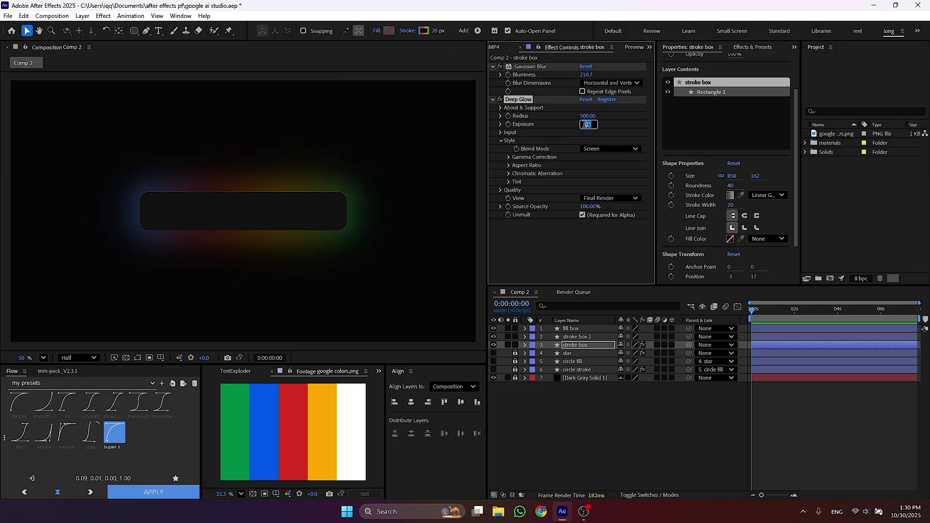
type("0.02")
left_click(587, 116)
type("2000")
left_click_drag(530, 66, 540, 220)
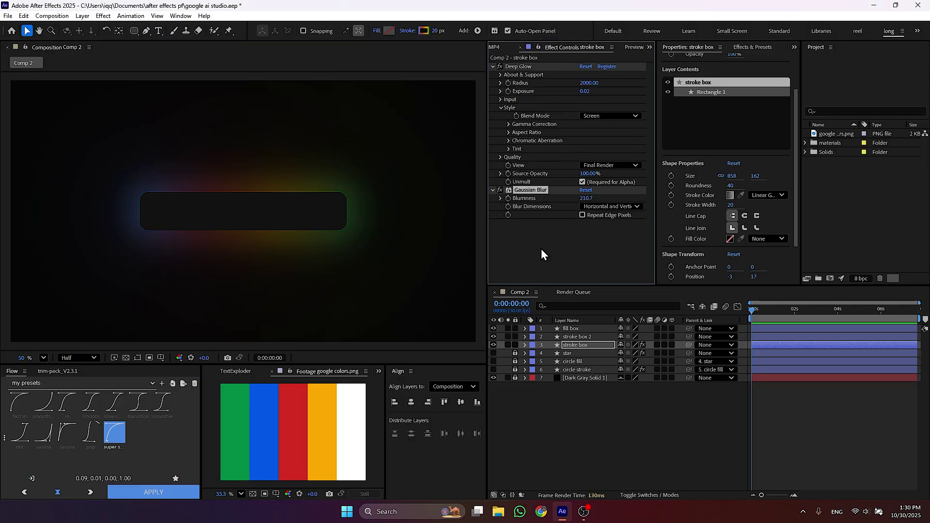
Step: Delete Deep Glow from the stroke box and set the Gaussian Blur's dimensions to Vertical
key("Delete")
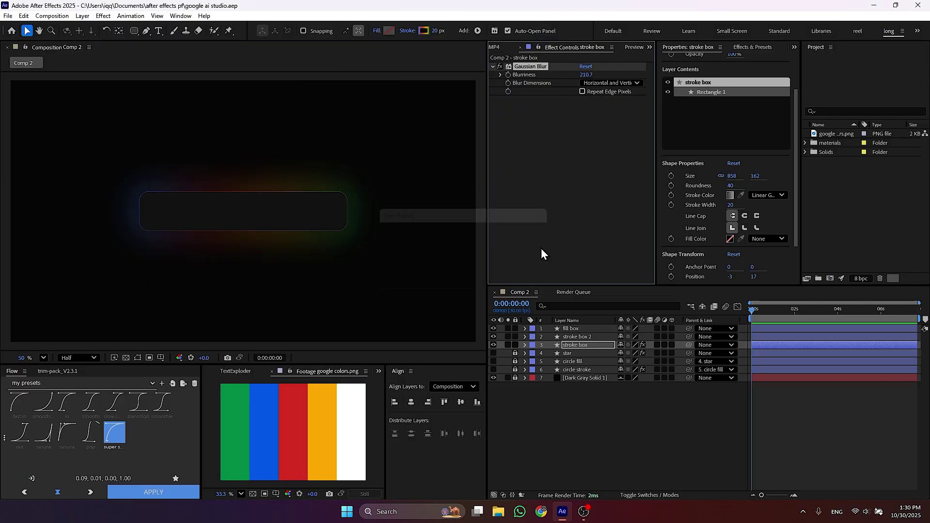
left_click(595, 83)
left_click(611, 103)
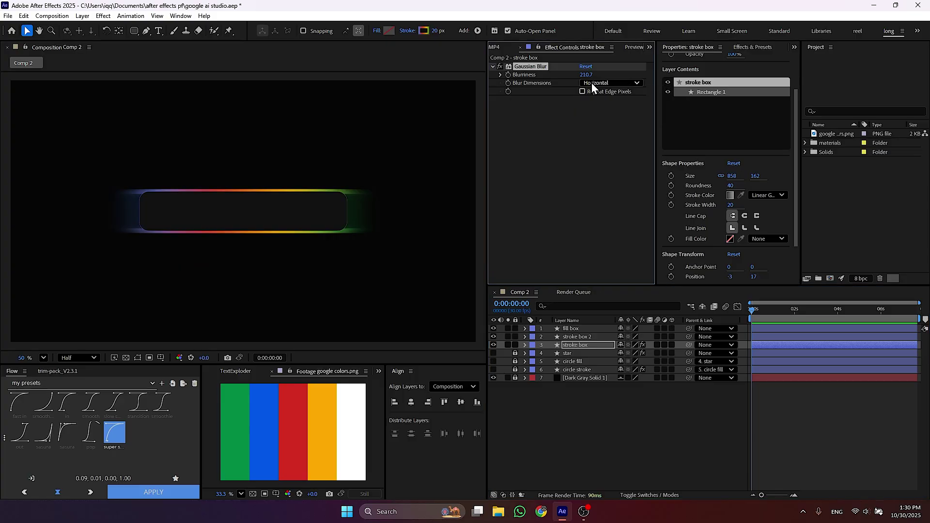
left_click(610, 83)
left_click(616, 115)
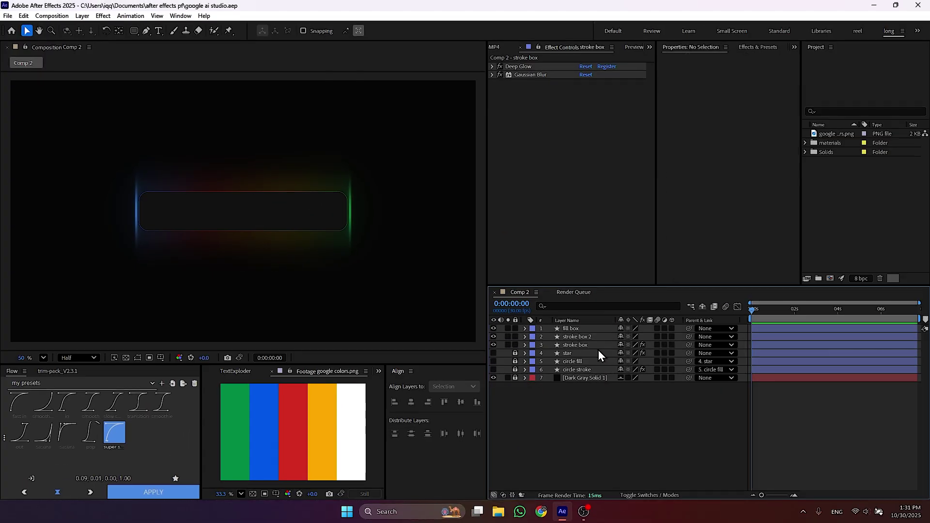
Step: Add Trim Paths to the stroke box layer
left_click(598, 350)
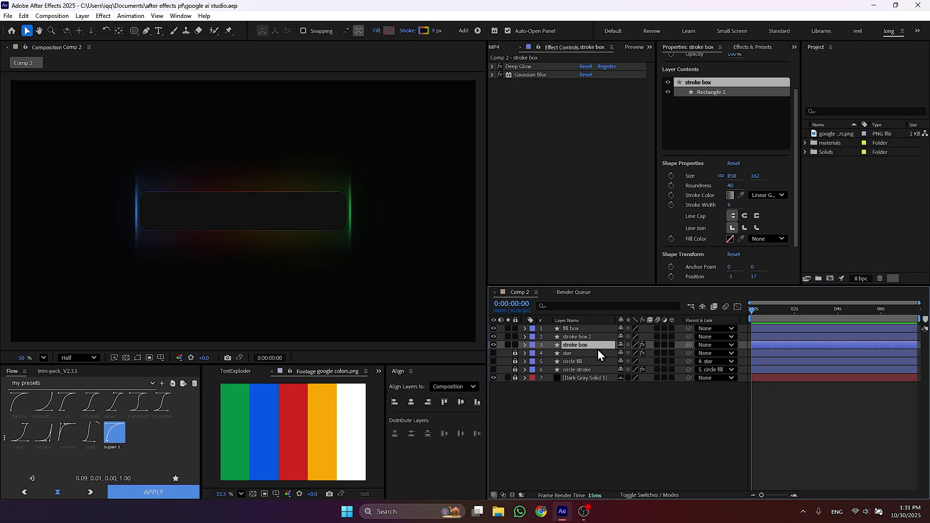
left_click(476, 32)
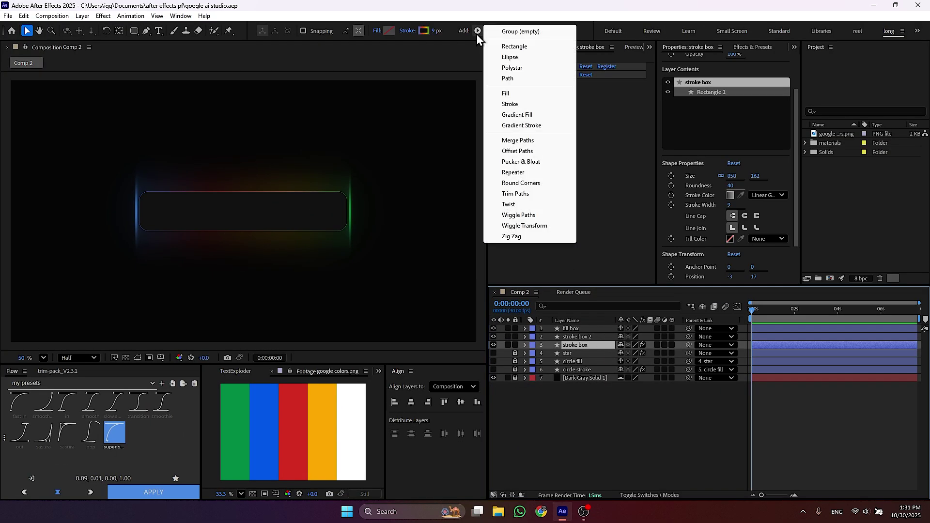
left_click(527, 193)
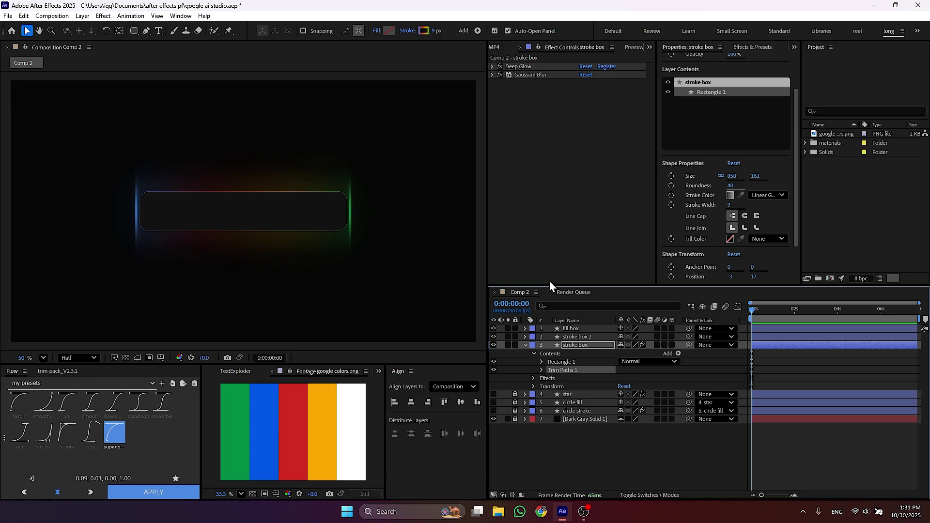
Step: Set the stroke box's Trim Paths end to 70% and give its offset the expression time*150
left_click(542, 374)
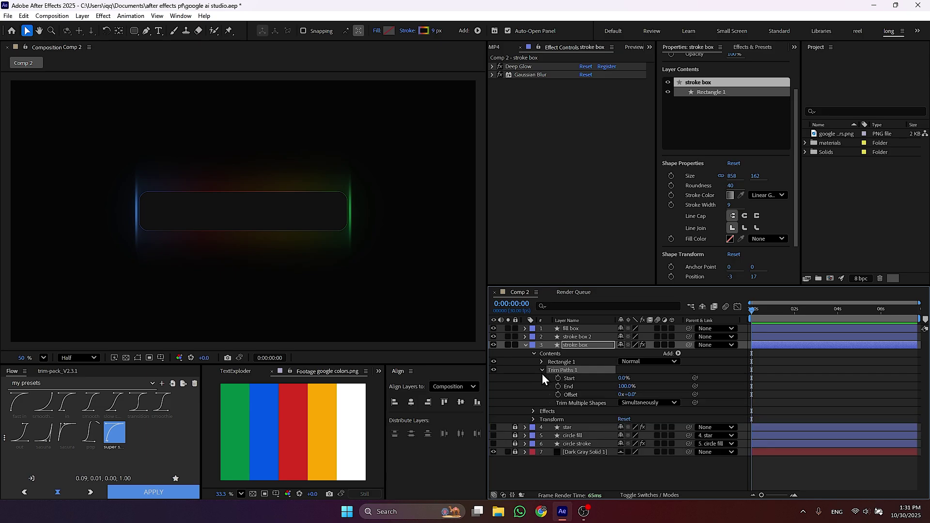
left_click(558, 395, "alt")
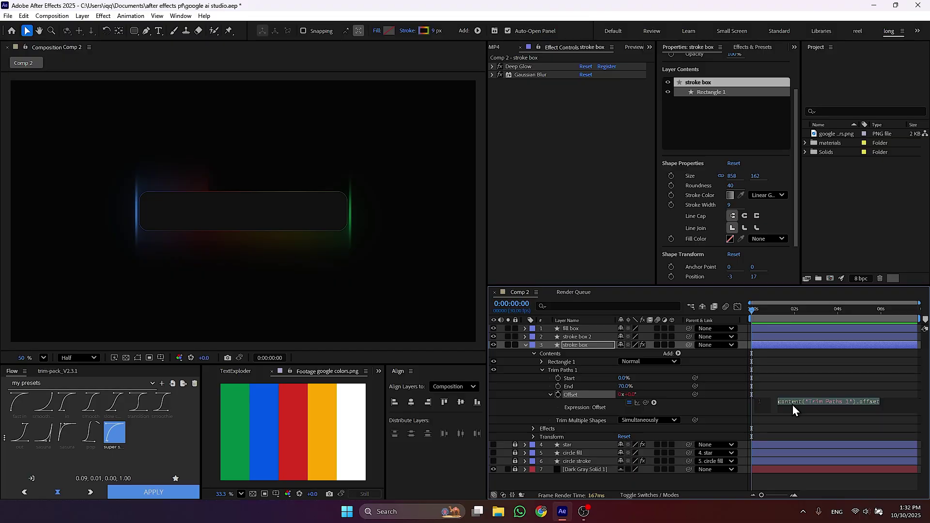
type("time")
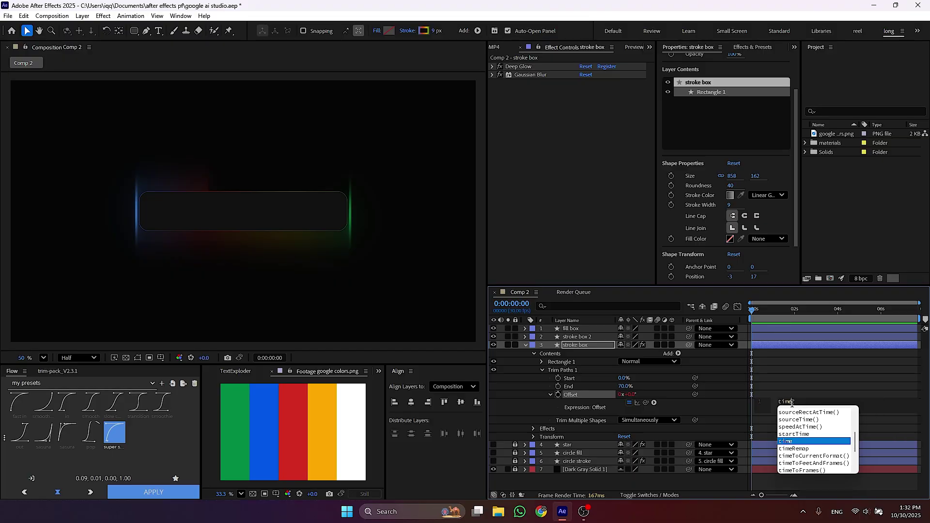
type("*")
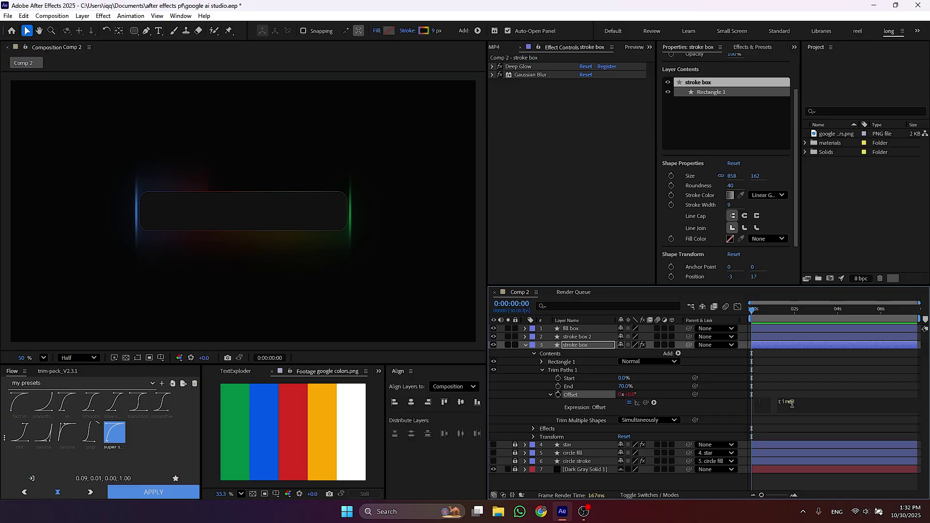
key("KP_Enter")
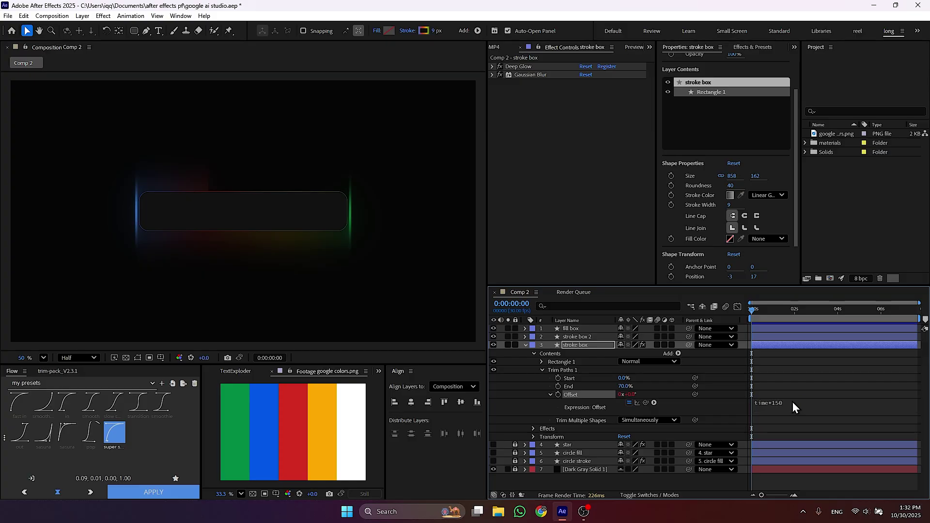
key("s")
left_click(524, 345)
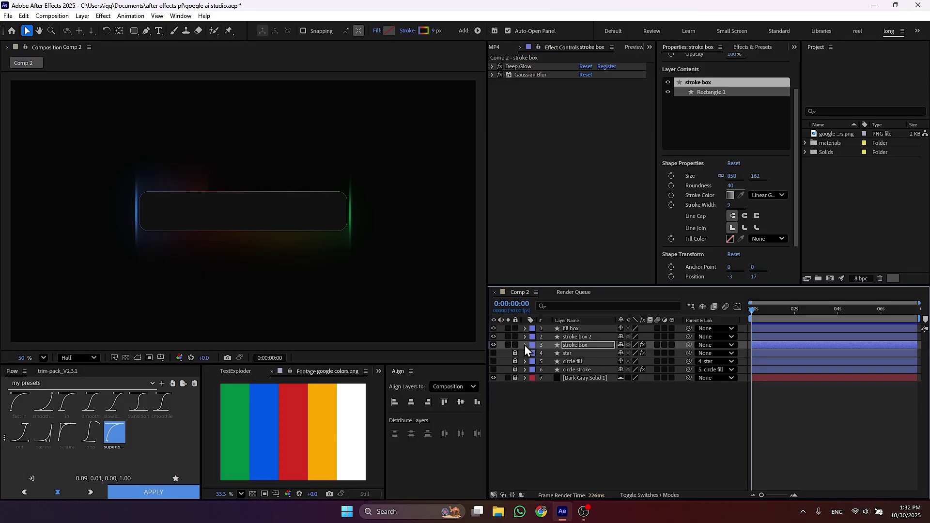
Step: Find the stroke box's Taper settings, set its start length and end length to 50%, and preview the animation
left_click(631, 306)
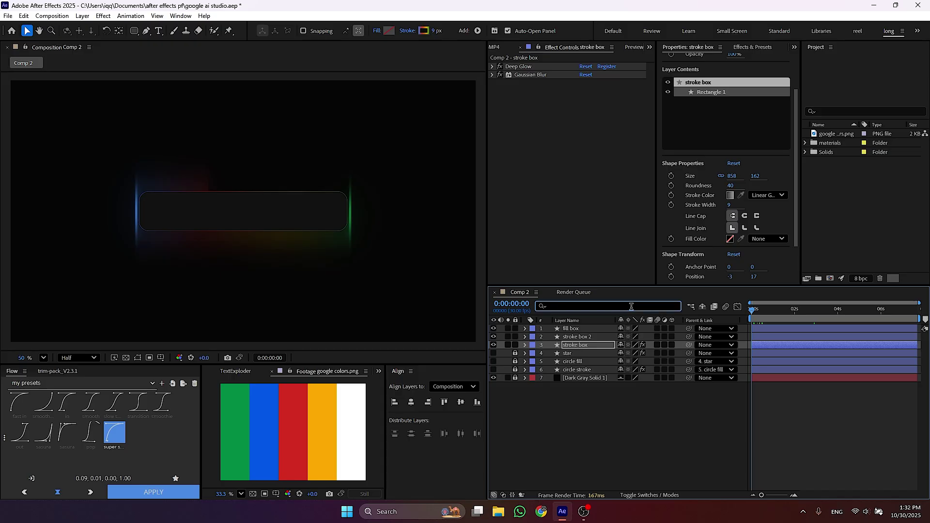
type("taper")
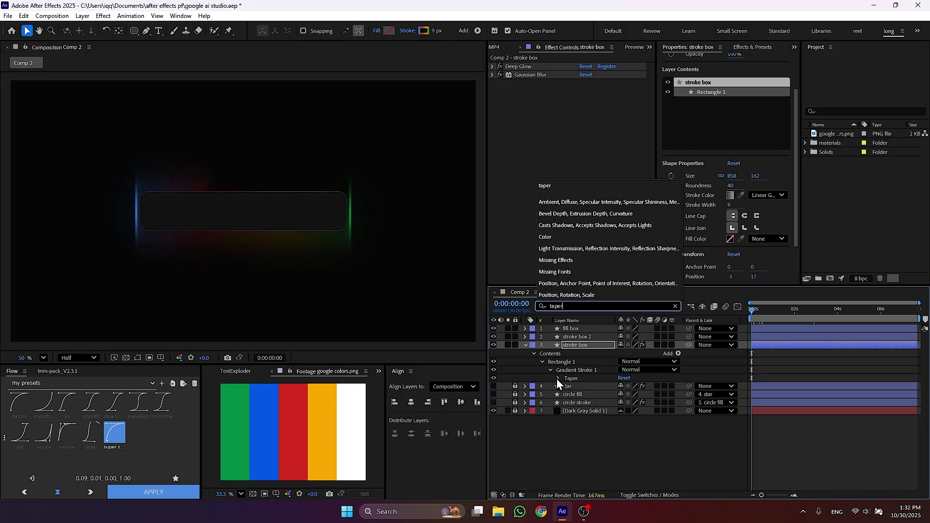
left_click(557, 378)
left_click(625, 394)
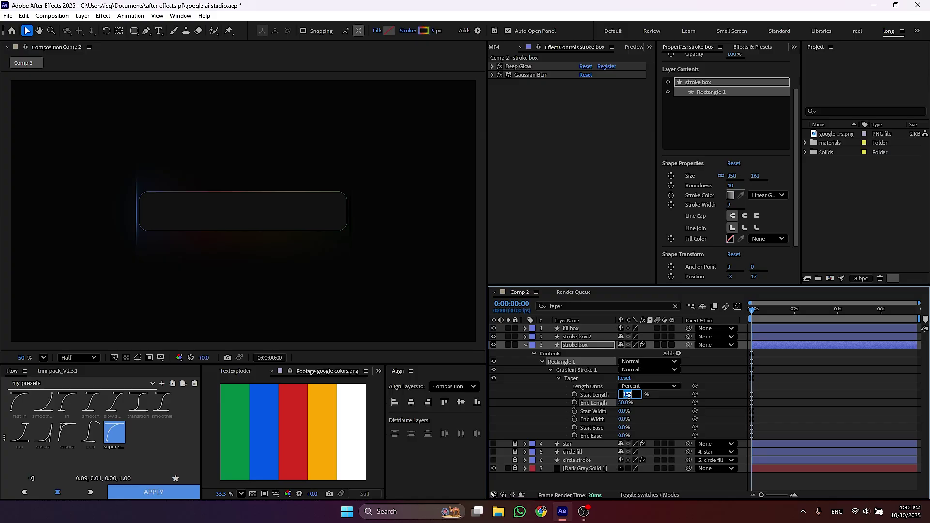
type("50")
key("Return")
left_click(756, 394)
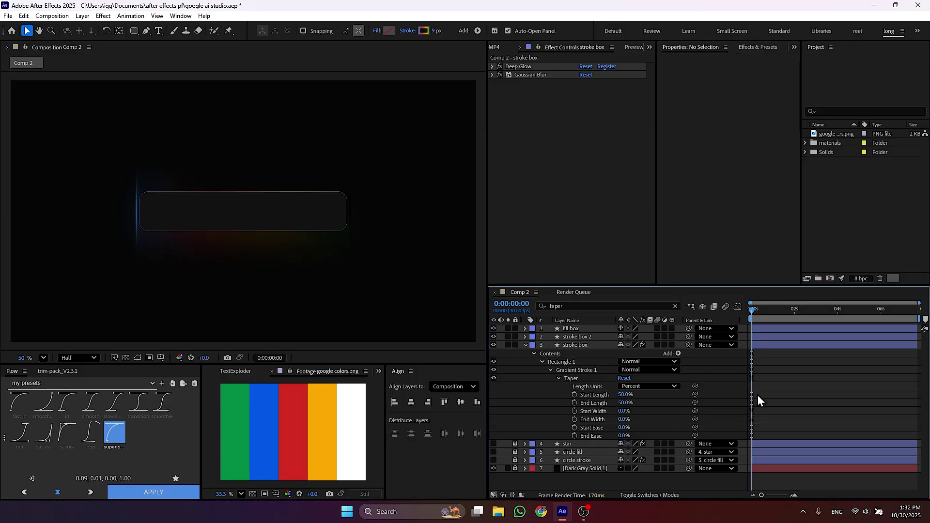
key("space")
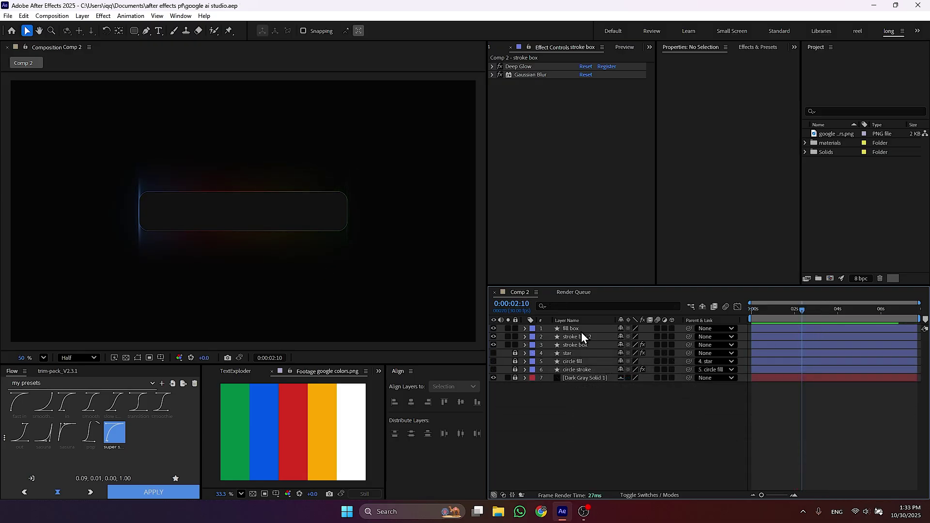
Step: Increase the stroke box's corner roundness until both of its ends are fully rounded
left_click(581, 344)
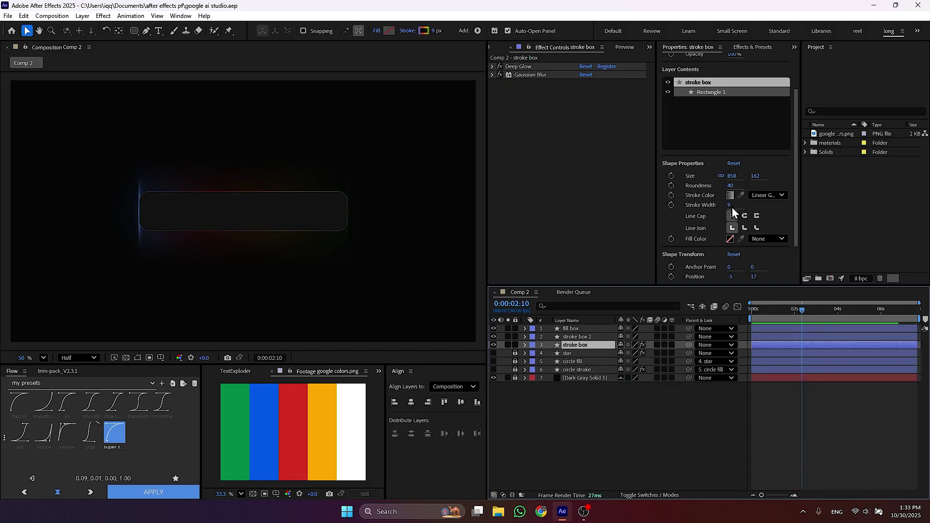
left_click_drag(729, 187, 759, 184)
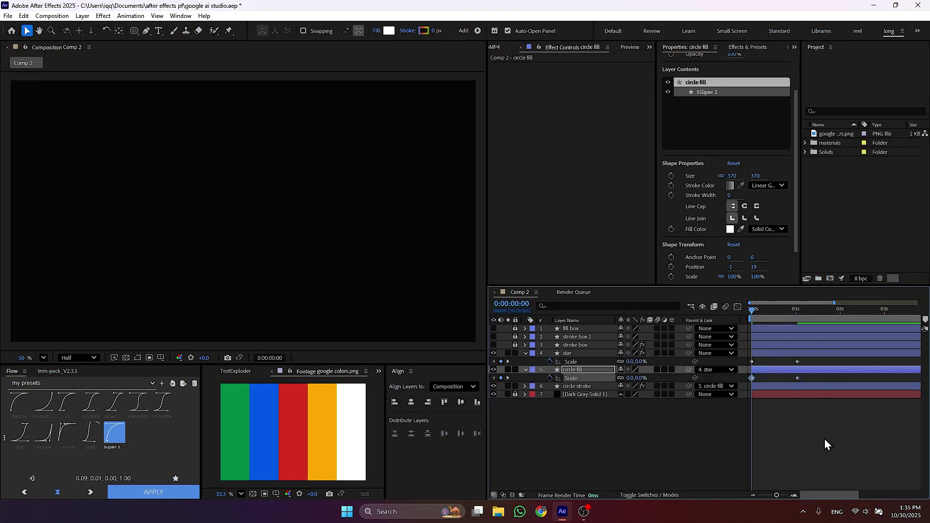
Step: Apply Easy Ease to the scale keyframes of the star and circle fill, and shape their curve in the graph editor
left_click_drag(826, 444, 578, 327)
key("F9")
left_click(737, 306)
left_click(828, 484)
left_click_drag(889, 461, 823, 465)
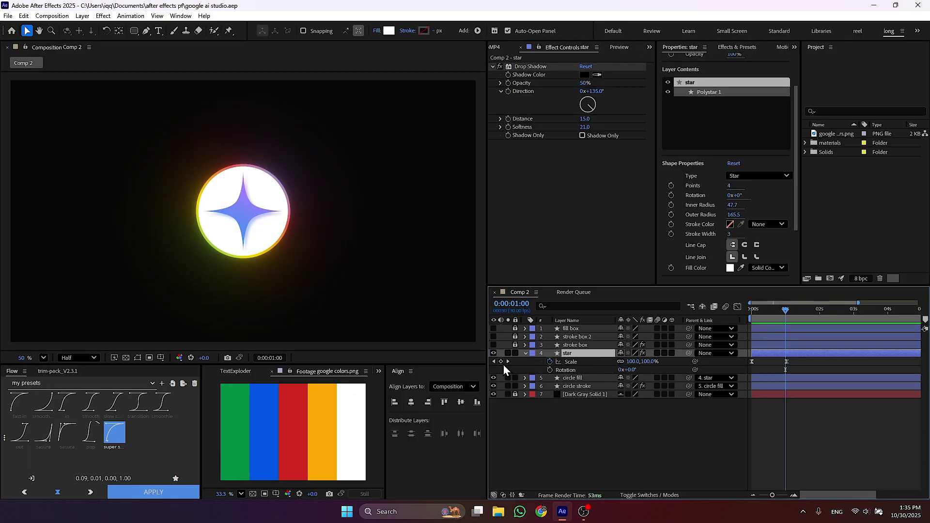
Step: Keyframe the star's rotation from -1x at 0 seconds to 0x at 1 second, using the same easing curve as its scale keyframes
key("Home")
key("F2")
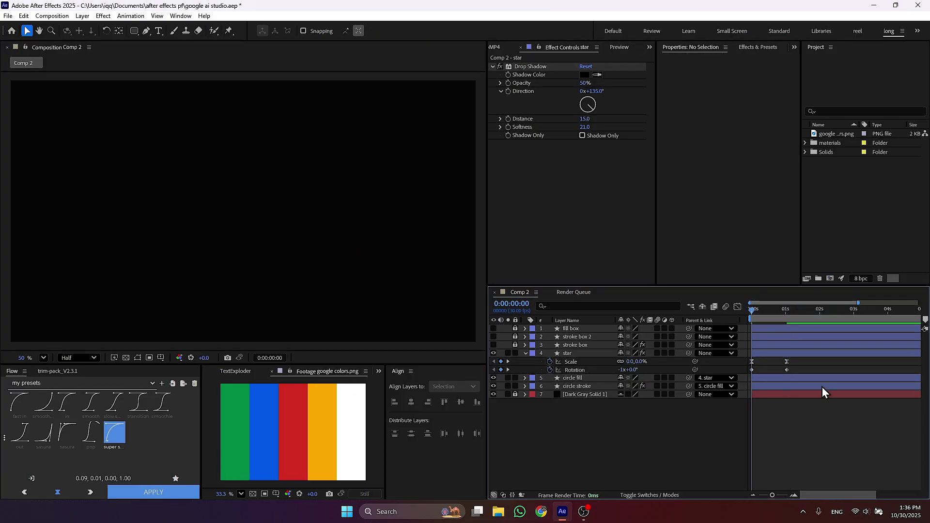
left_click(574, 369)
left_click(571, 361)
left_click(32, 478)
left_click(841, 425)
Step: Show and unlock the fill box, stroke box 2 and stroke box layers, and move them below the circle stroke layer
left_click(819, 313)
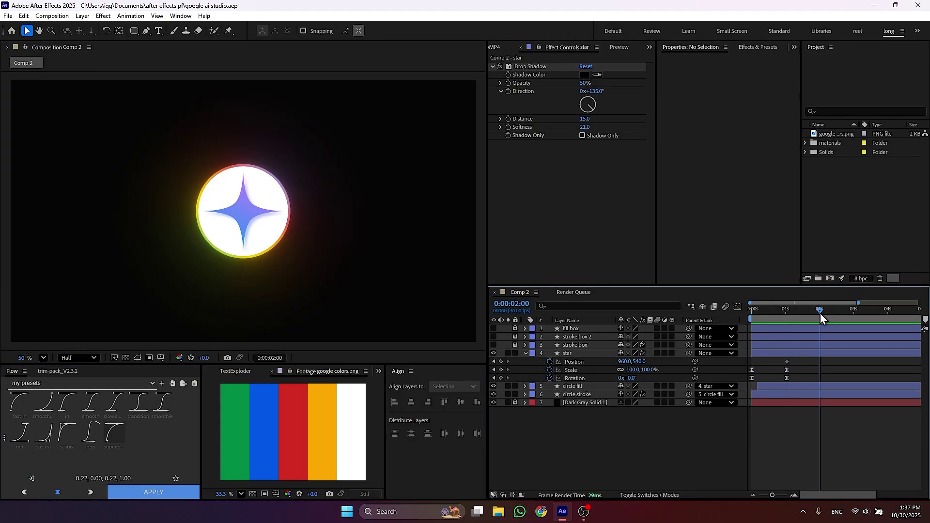
mouse_move(494, 329)
left_mouse_down()
mouse_move(493, 345)
mouse_move(515, 329)
left_mouse_up()
left_click(570, 328)
left_click(573, 345, "shift")
left_click_drag(572, 345, 569, 398)
left_click(806, 353)
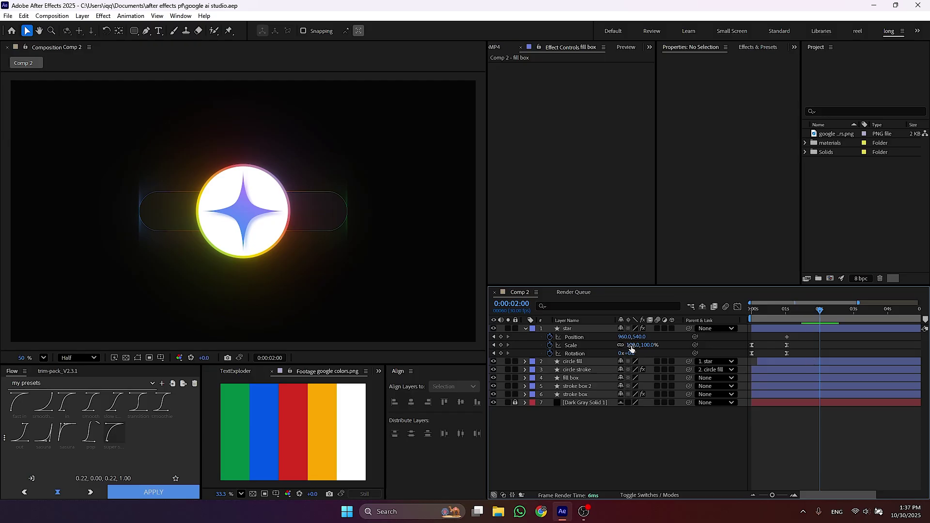
Step: At 2 seconds, set the star's scale to 44%, position to 1311, 540 and rotation to 90°, and save the project
left_click_drag(631, 344, 604, 344)
left_click_drag(624, 336, 780, 385)
left_click(793, 345)
left_click(629, 353)
type("90")
key("Return")
key("shift+F3")
scroll(821, 475, "up", 2)
key("shift+F3")
key("ctrl+s")
Step: Apply the smooth easing preset to the star's position, scale and rotation keyframes at 1 and 2 seconds, and adjust the curve in the graph editor
left_click_drag(853, 334, 787, 358)
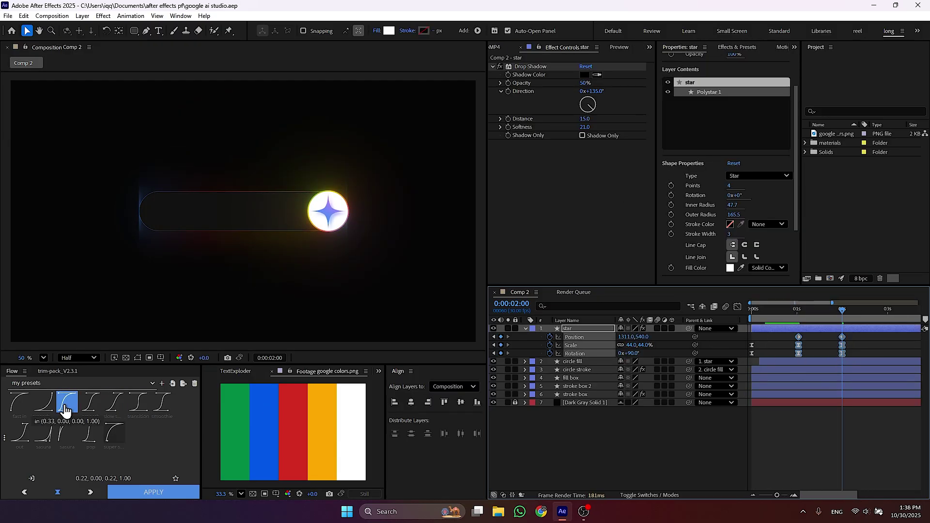
left_click(91, 402)
key("shift+F3")
left_click_drag(850, 373, 804, 411)
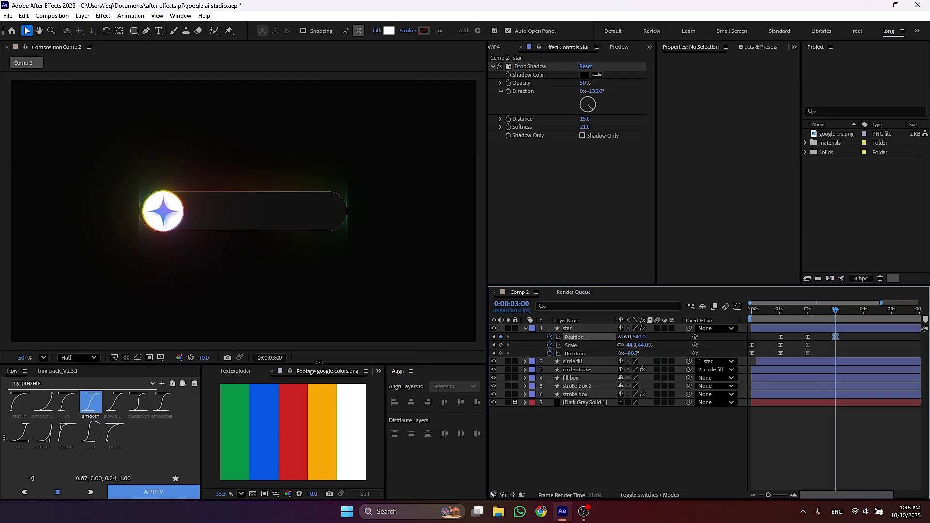
Step: At 3 seconds, set the star's position to 616, 540 and its rotation to -90°, and save the project
left_click_drag(319, 362, 315, 362)
left_click(632, 354)
type("-90")
key("Return")
left_click(846, 345)
key("ctrl+s")
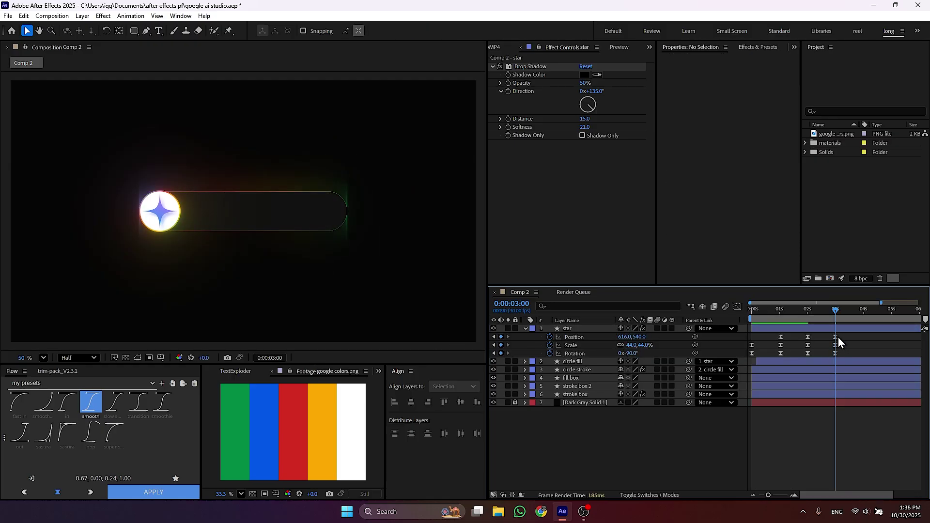
Step: Keyframe the star's scale at 30% at 0:00:03:20 and play the animation from the start
left_click(838, 342)
left_click(738, 307)
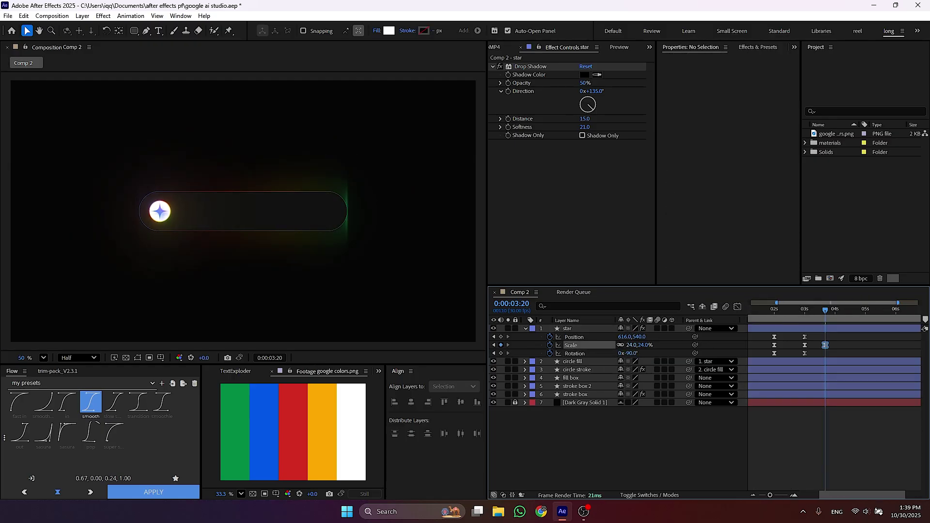
left_click(160, 209)
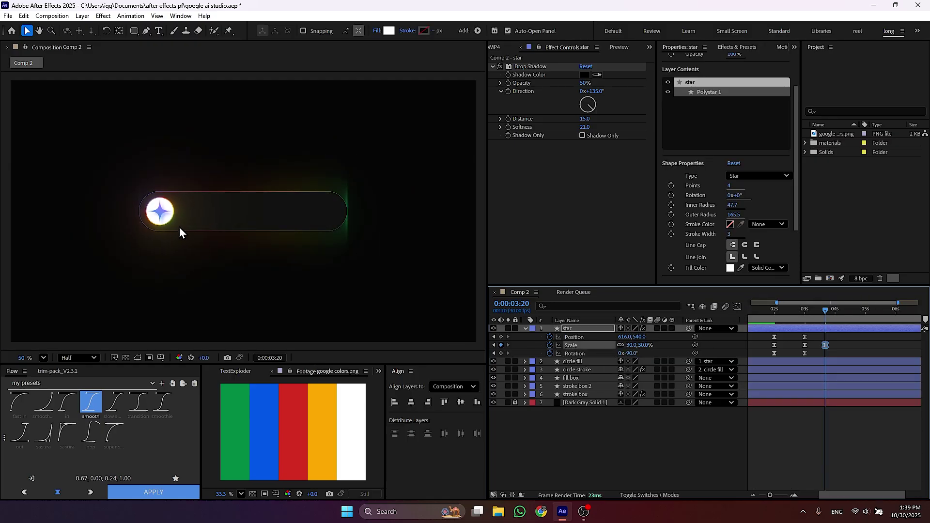
left_click(737, 306)
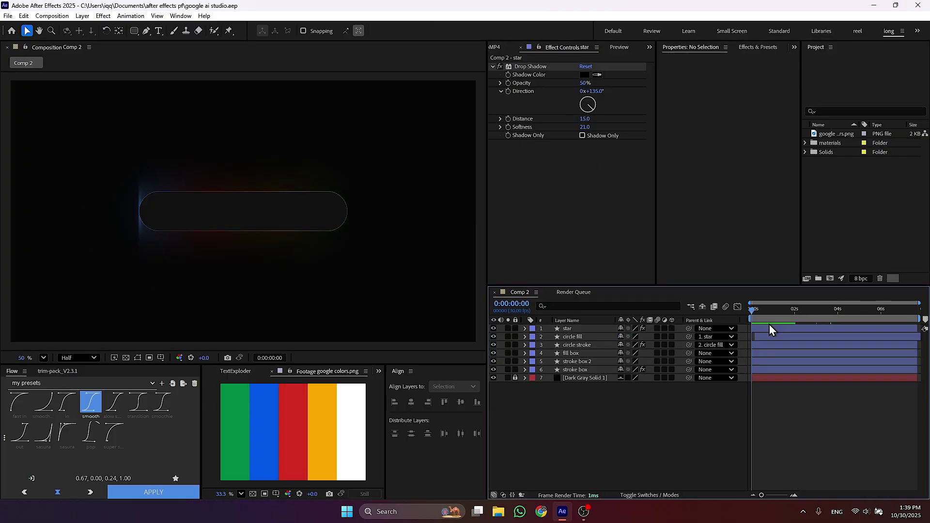
key("space")
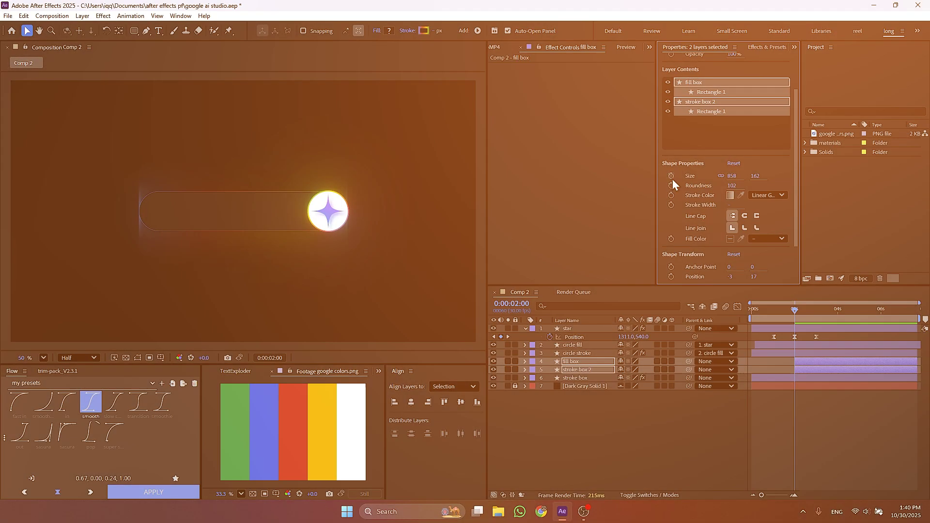
Step: Copy the size and position keyframes of fill box and stroke box 2 from 2 seconds to 3 seconds, and save the project
key("u")
key("k")
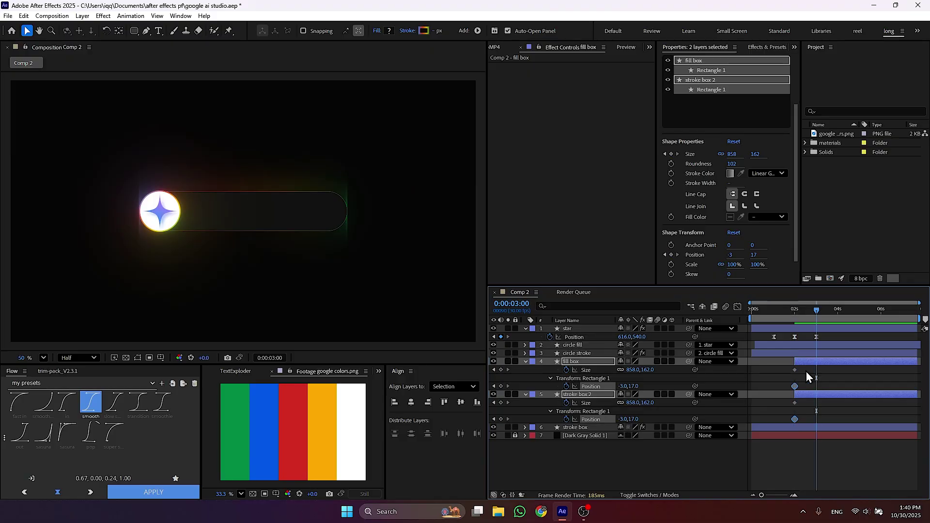
left_click_drag(806, 369, 778, 435)
key("ctrl+c")
key("ctrl+v")
key("j")
key("F2")
key("ctrl+s")
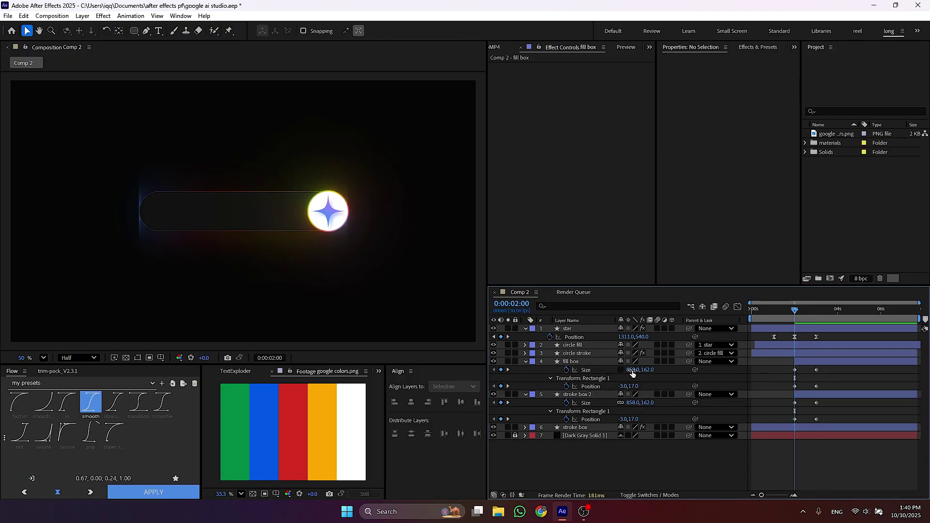
Step: At 2 seconds, set the fill box's width to 159 and its rectangle's horizontal position to 345, and scrub through the motion
left_click_drag(631, 371, 321, 405)
left_click(622, 386)
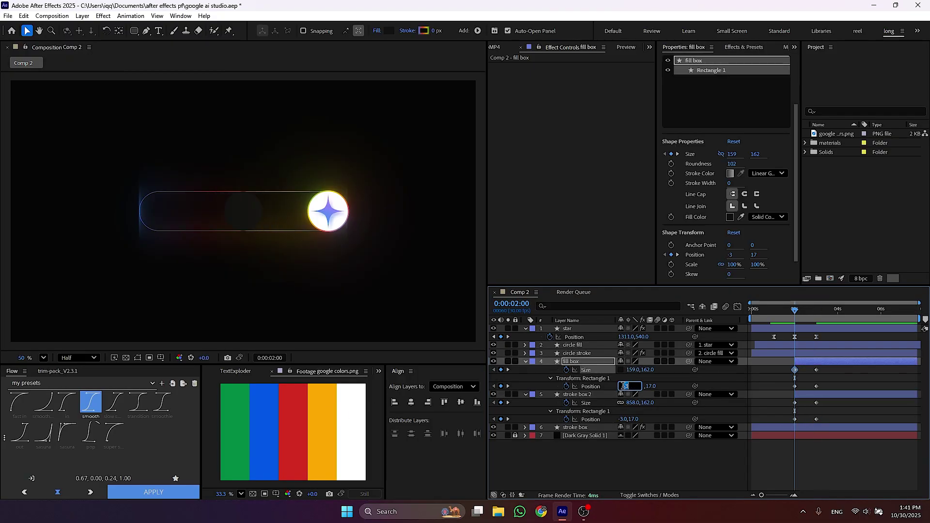
left_click_drag(794, 320, 810, 323)
Step: Apply CC Light Sweep to the fill box with a Smooth shape, sweep intensity 55, and edge intensity and thickness 0
key("ctrl+space")
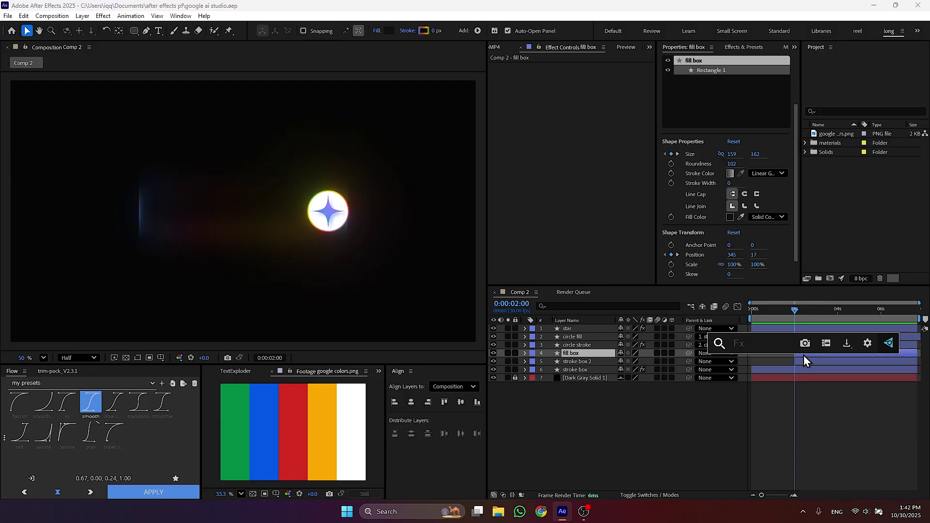
type("light sw")
key("Return")
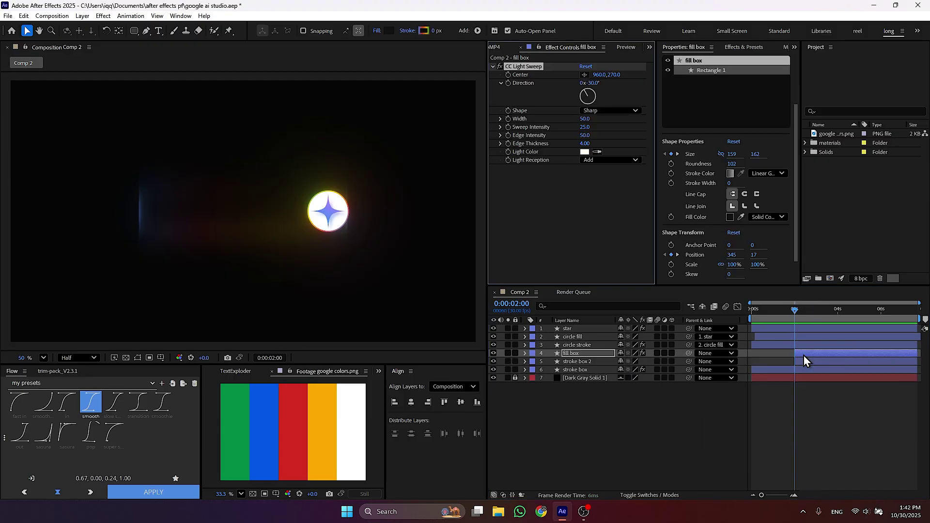
left_click(611, 111)
left_click(621, 132)
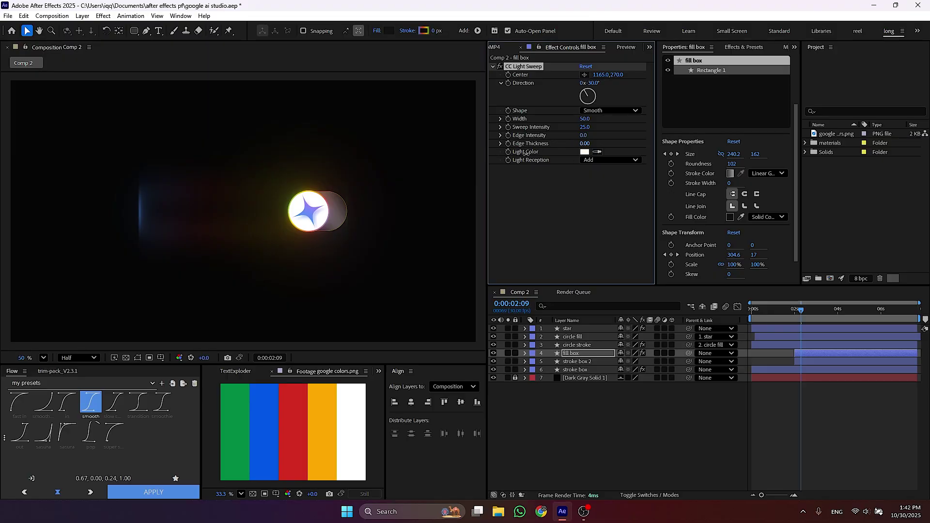
left_click_drag(586, 127, 602, 130)
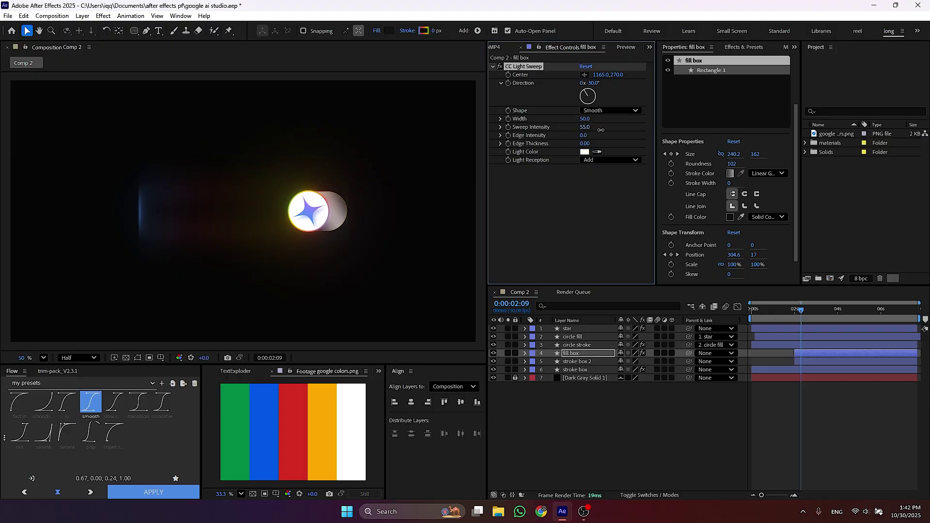
Step: Keyframe the light sweep's center from 1212, 270 at 2 seconds to 607, 270 at 3 seconds, and review the motion
left_click(508, 75)
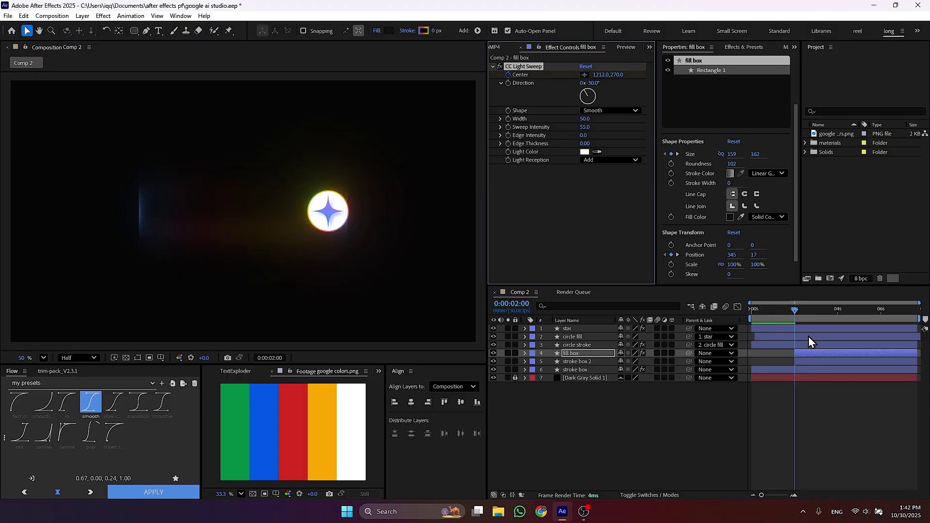
key("u")
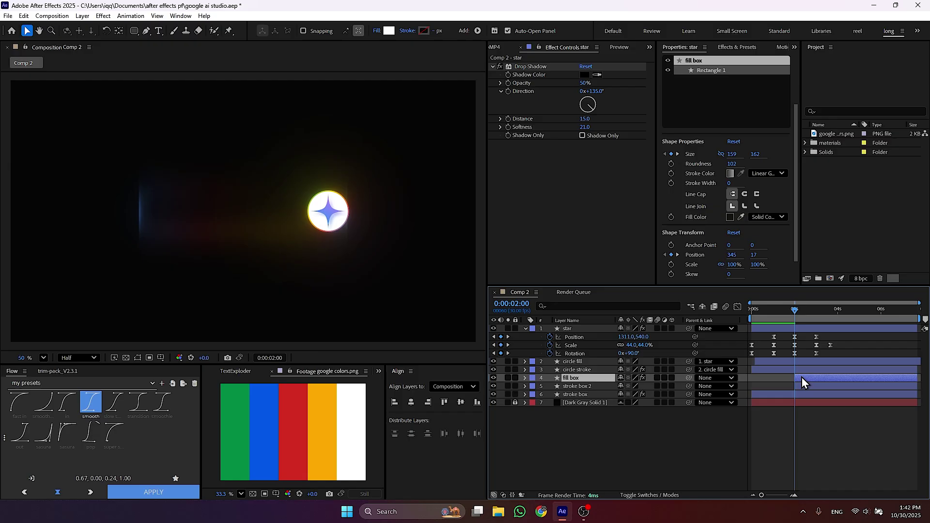
key("space")
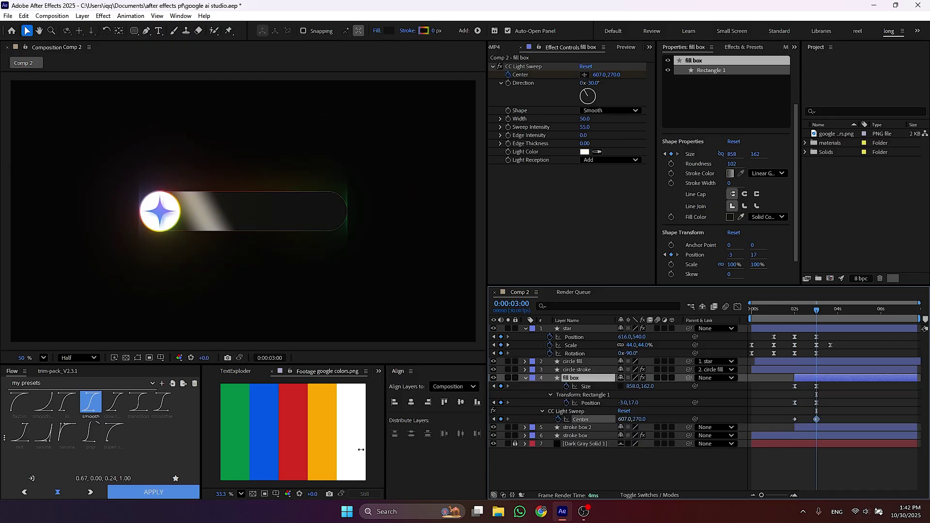
left_click(791, 311)
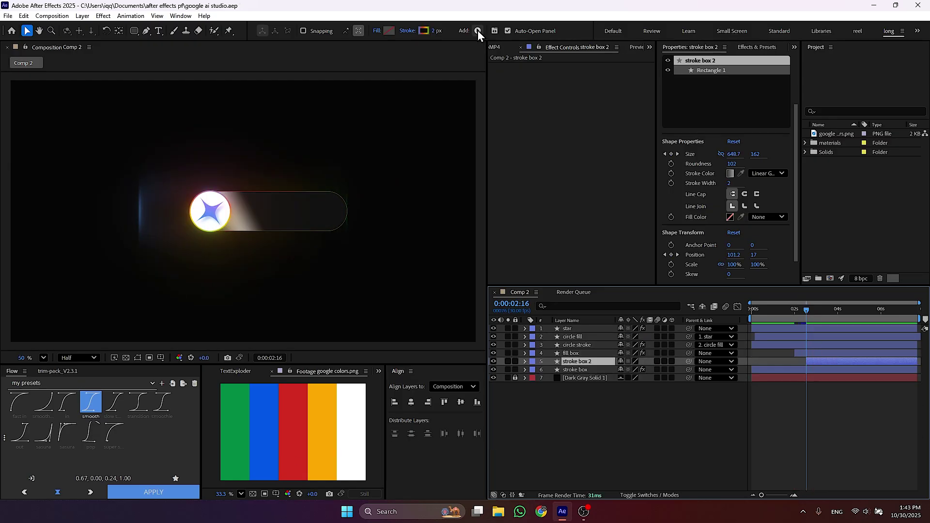
Step: Add Trim Paths to stroke box 2 and expand its trim settings
left_click(478, 31)
left_click(498, 193)
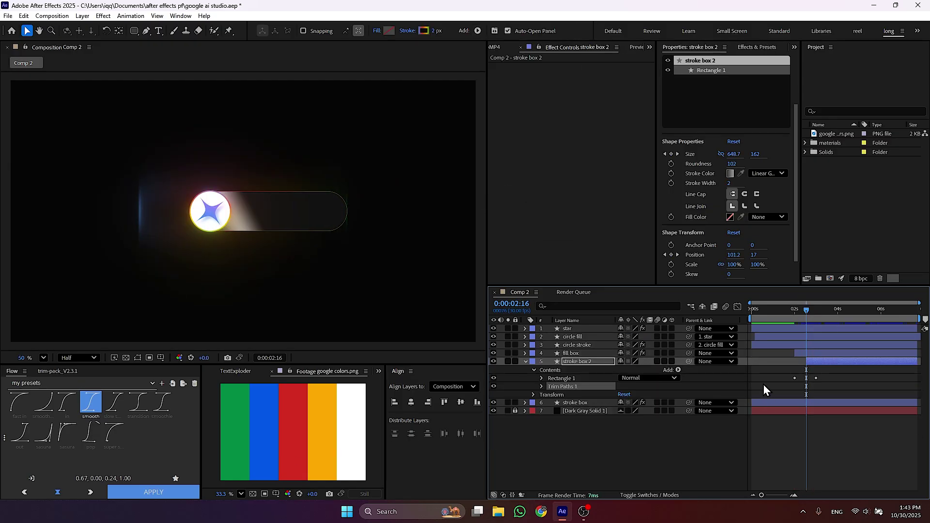
left_click(541, 386)
left_click(581, 435)
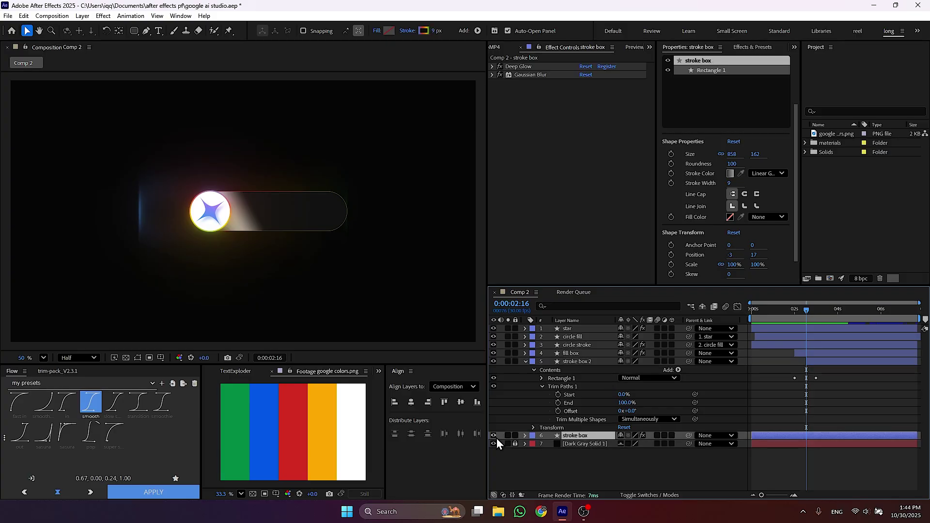
left_click(585, 361)
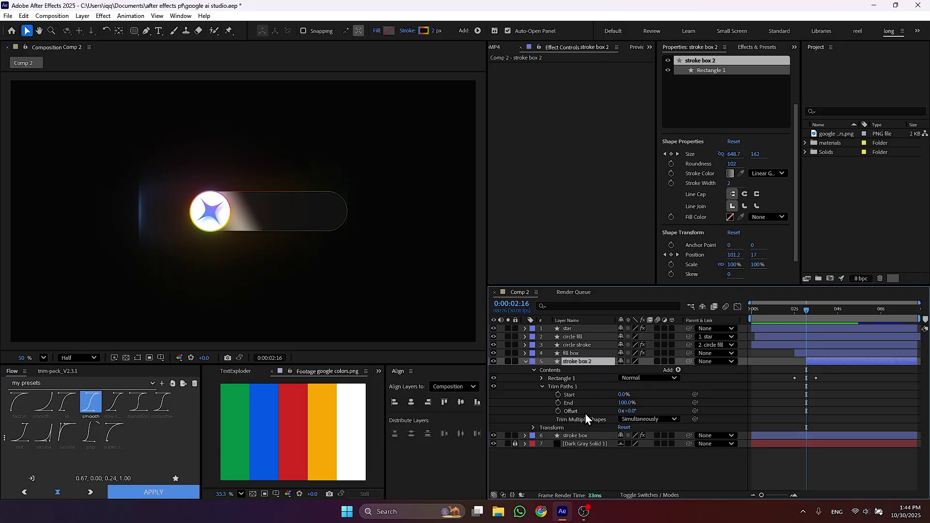
Step: Set stroke box 2's trim end to 69% and offset to -143°, and start keyframing both properties at 0:00:02:16
left_click_drag(627, 402, 578, 426)
left_click(557, 411)
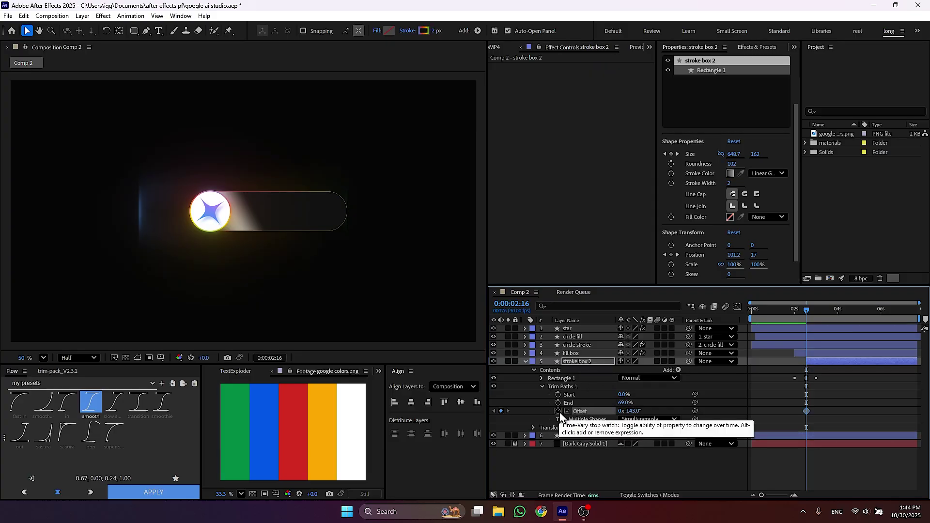
mouse_move(624, 403)
left_mouse_down()
mouse_move(577, 414)
mouse_move(645, 411)
mouse_move(624, 403)
left_mouse_up()
left_click(558, 403)
key("space")
key("space")
Step: Apply Easy Ease to stroke box 2's trim keyframes, save the project, and review the reveal
left_click_drag(830, 391, 800, 418)
key("F9")
key("F2")
key("ctrl+s")
left_click(797, 315)
key("space")
left_click_drag(797, 316, 809, 316)
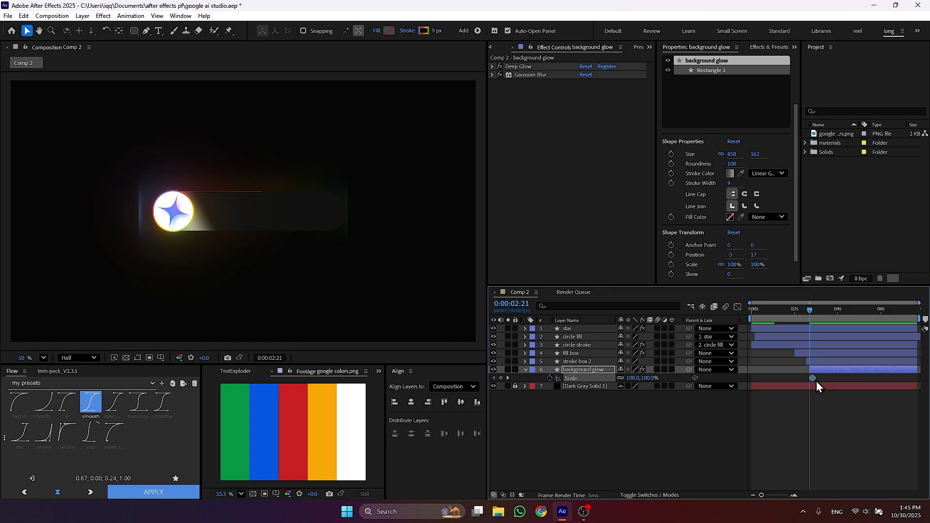
Step: Move the background glow's 100% scale keyframe to just before 4 seconds, and set an eased 0% scale at 0:00:02:21
left_click_drag(813, 379, 835, 378)
left_click(631, 378)
type("0")
key("Return")
key("F9")
Step: Reshape the background glow's scale speed graph so it peaks early and slows gradually
left_click(737, 306)
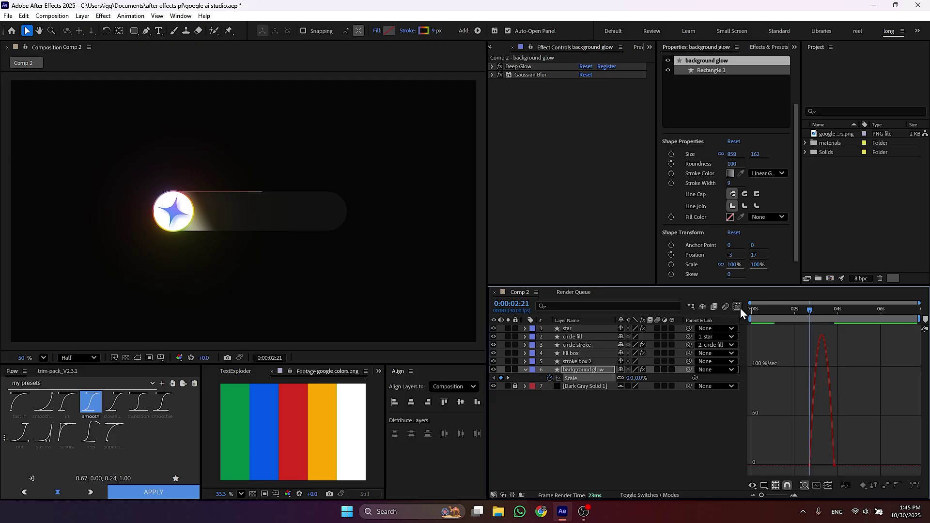
left_click_drag(826, 464, 815, 464)
left_click(816, 485)
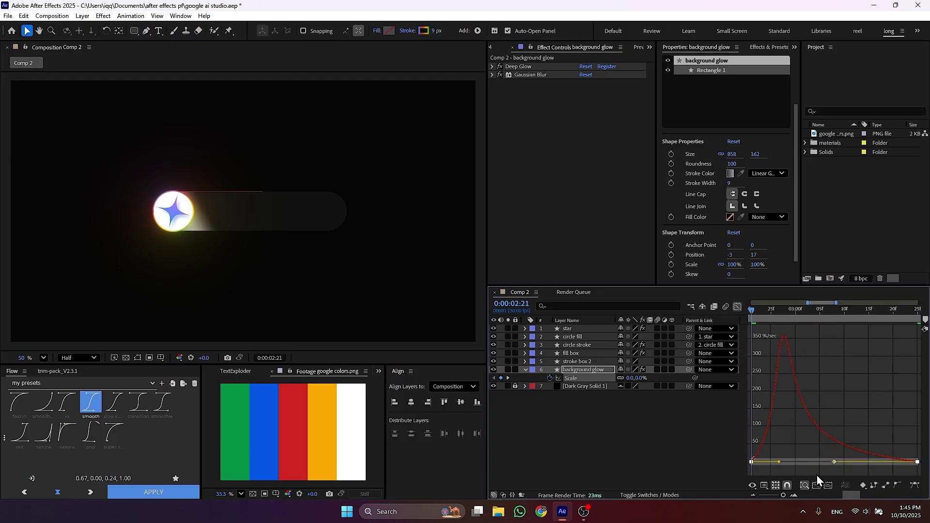
left_click(737, 307)
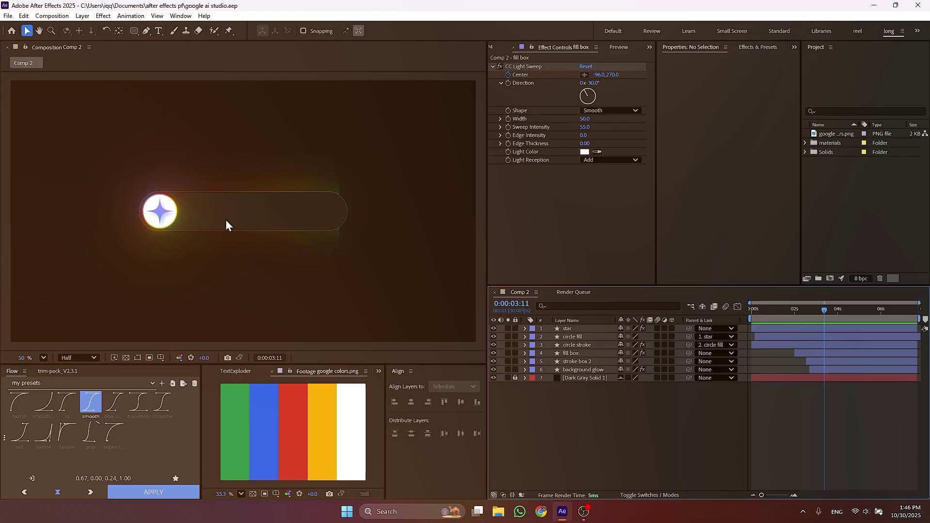
Step: Create the text layer "Google Ai Studio", trim its start to 0:00:03:11, and center it in the composition
type("Goo")
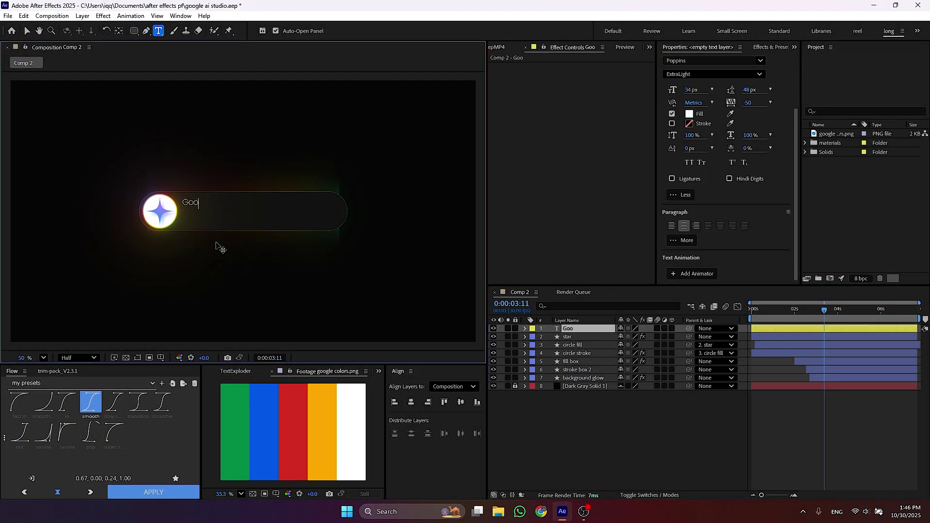
type("gle Ai Studio")
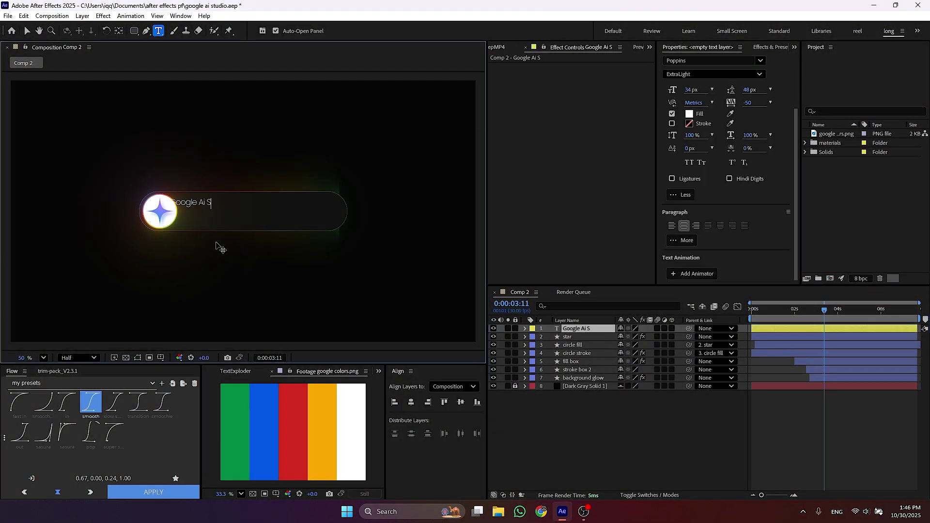
left_click(636, 400)
left_click(603, 329)
key("v")
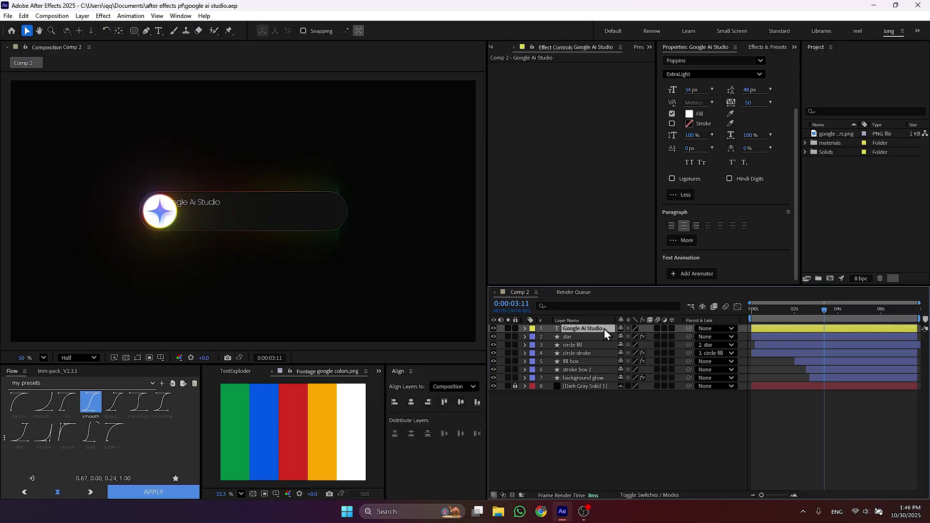
key("alt+[")
key("ctrl+Home")
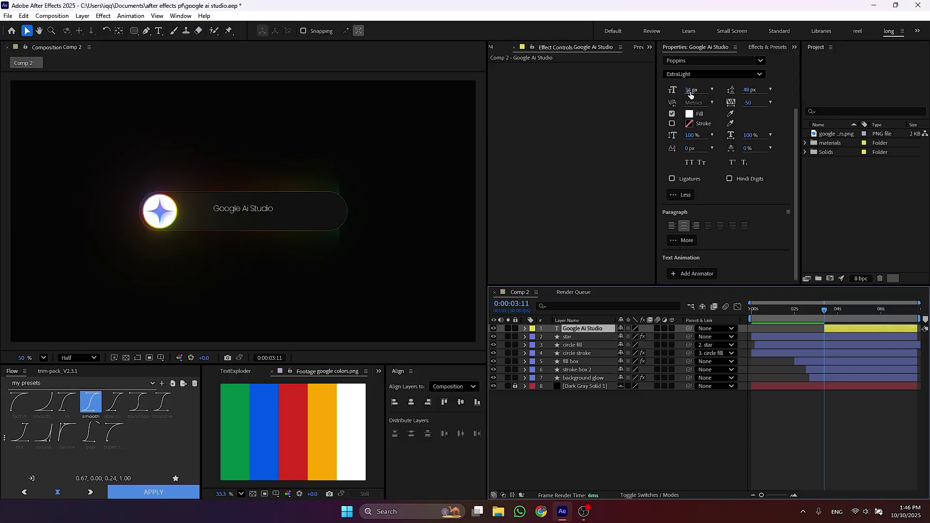
Step: Change the Google Ai Studio text's fill color to dark gray
left_click(693, 114)
left_click_drag(360, 259, 338, 261)
left_click(552, 197)
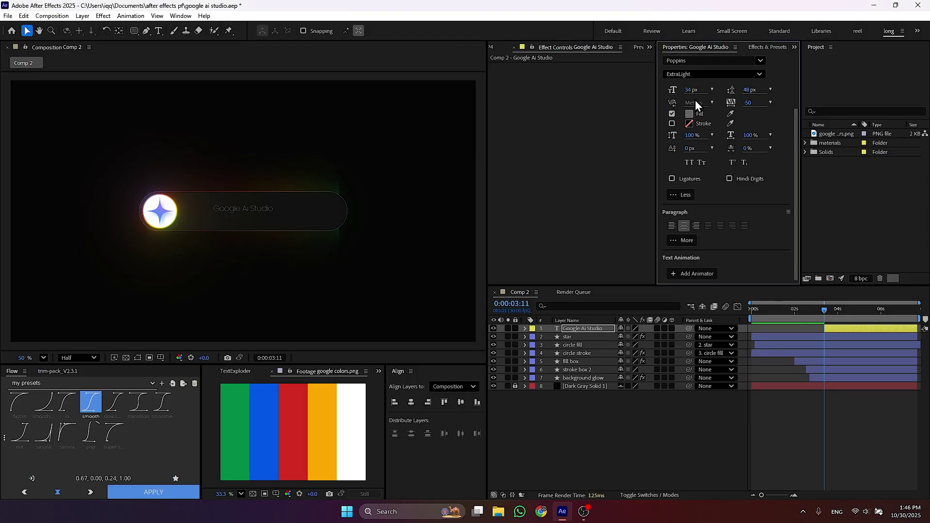
Step: Set the text size to 48 px, place it beside the star circle centered vertically, and save the project
left_click_drag(693, 90, 699, 90)
left_click_drag(236, 208, 221, 211)
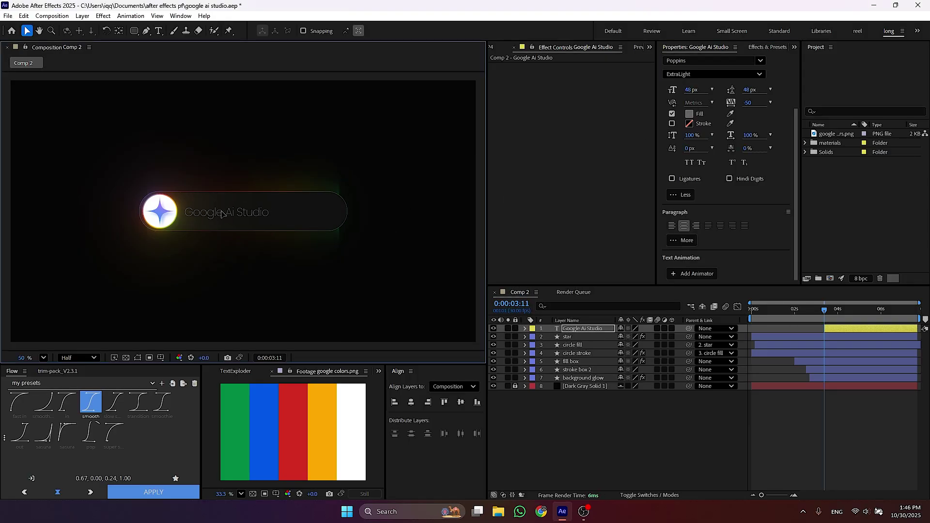
left_click(457, 400)
key("ctrl+s")
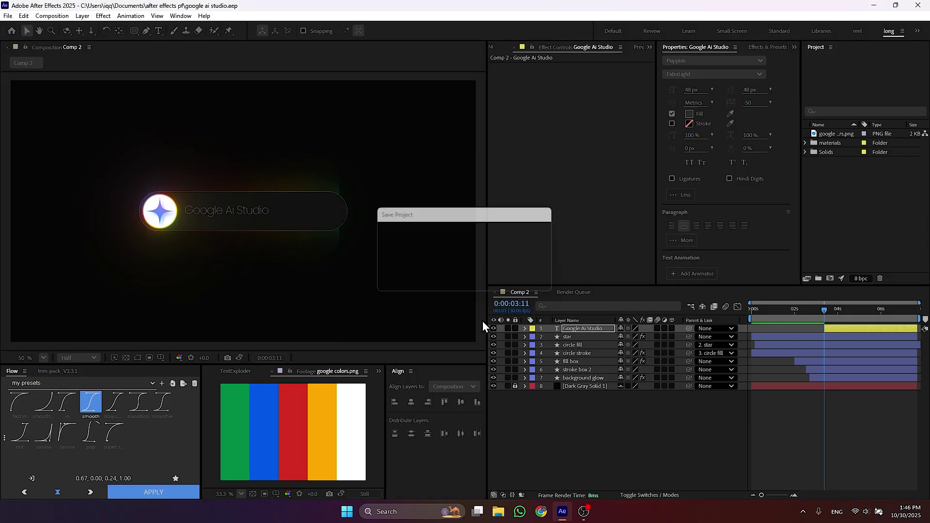
Step: Apply the Blinking Cursor Typewriter Console preset to the Google Ai Studio text and show its animation keyframes in the graph editor
key("ctrl+space")
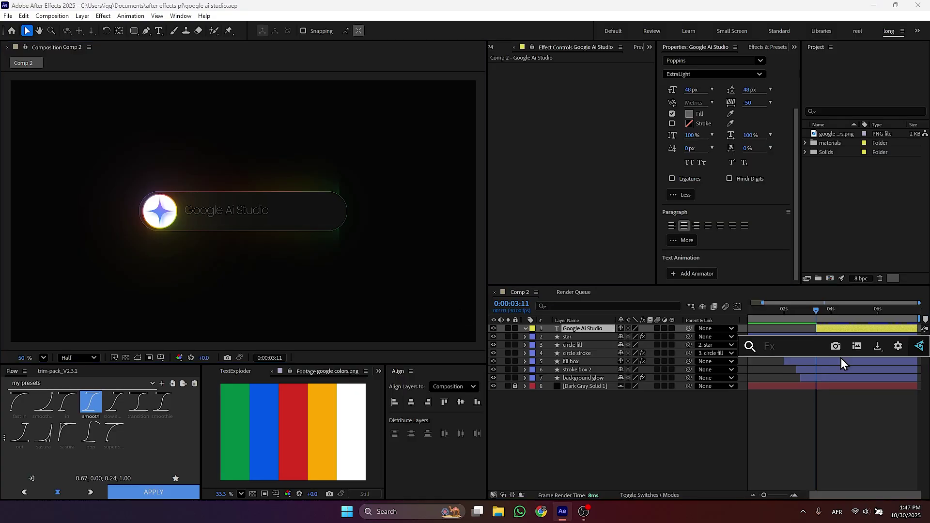
type("blinking")
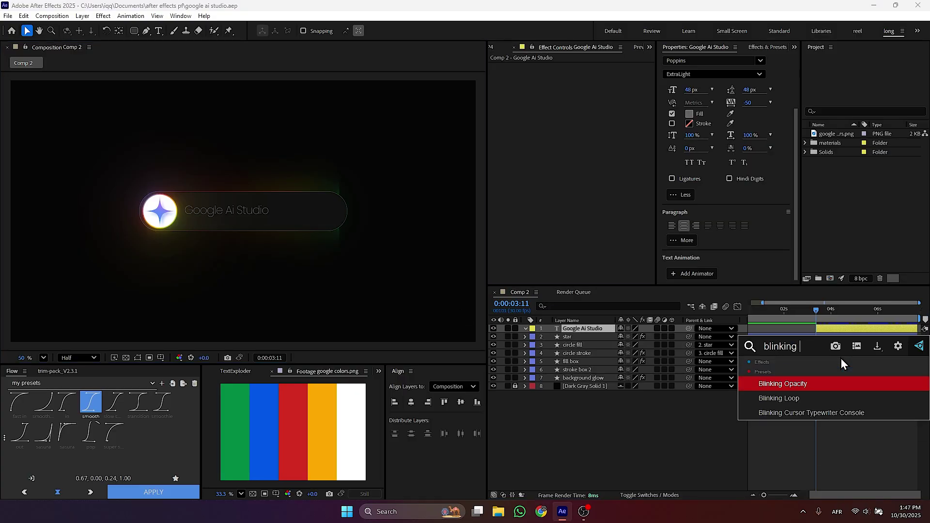
left_click(822, 418)
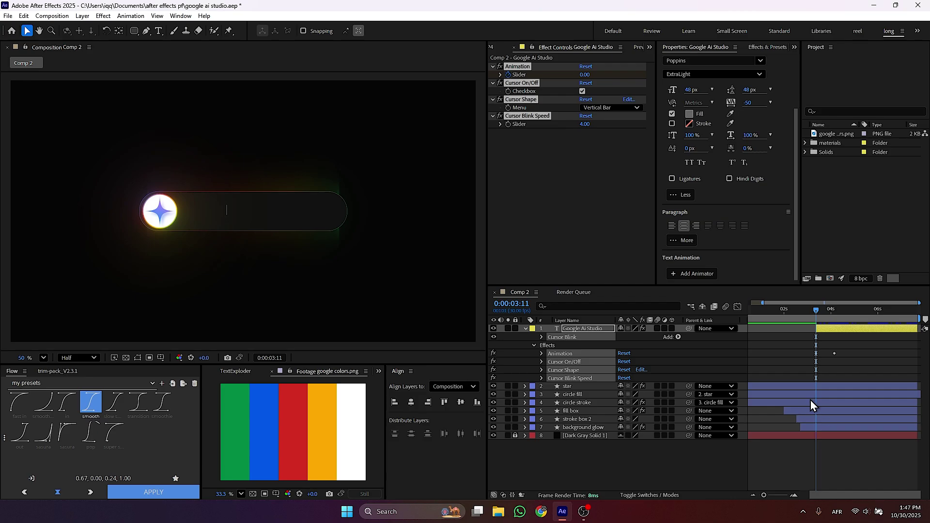
key("u")
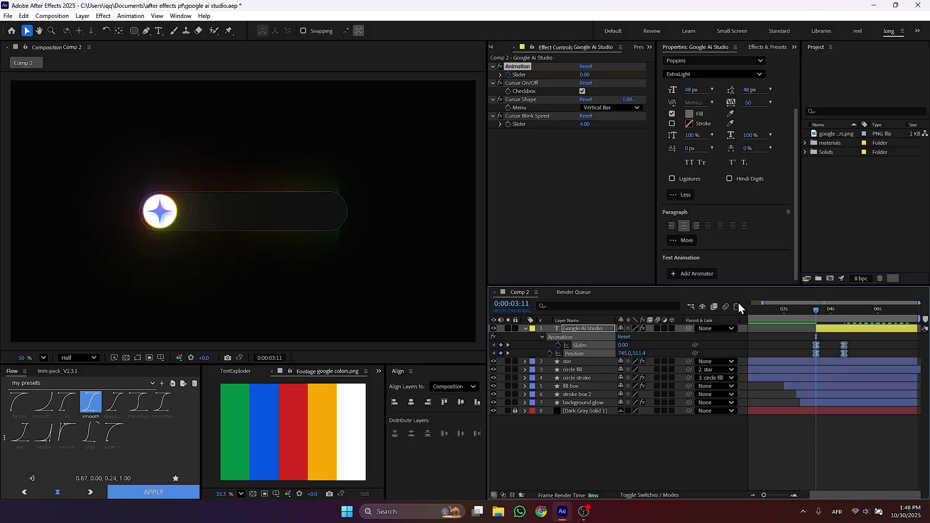
left_click(737, 306)
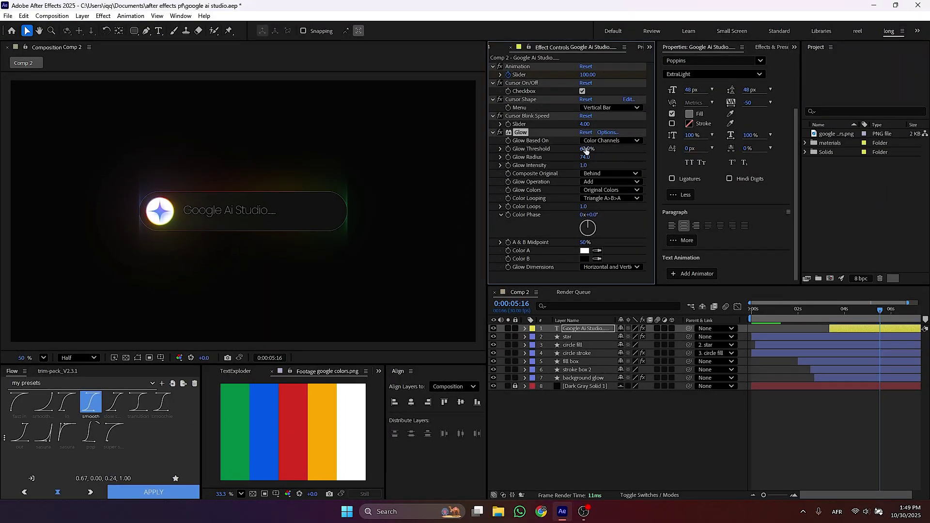
Step: Reveal and select the keyframes of all layers above the dark gray solid, and preview the whole animation
key("ctrl+a")
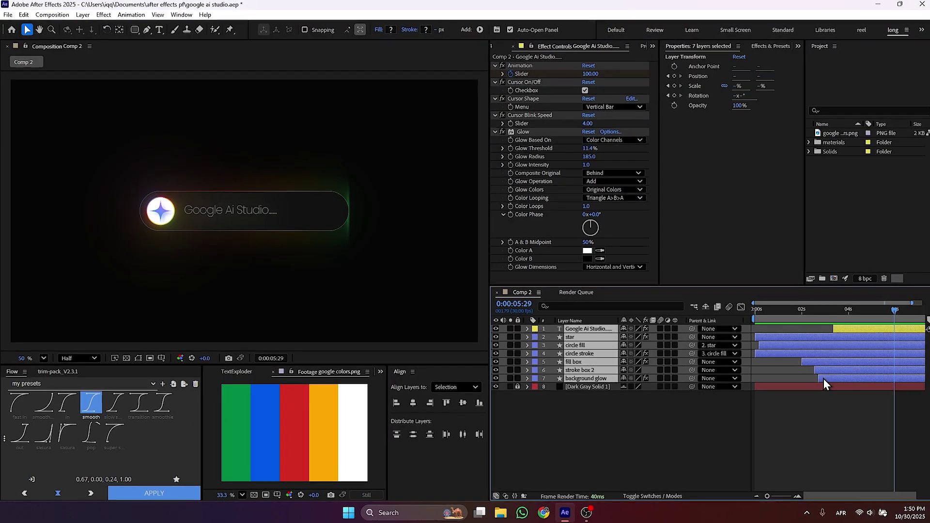
key("u")
left_click_drag(896, 339, 736, 479)
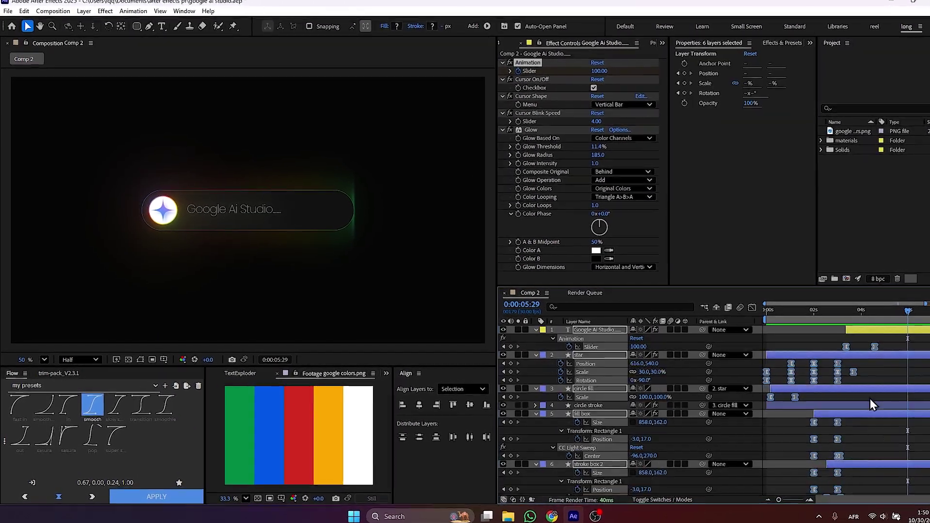
left_click_drag(857, 345, 889, 344)
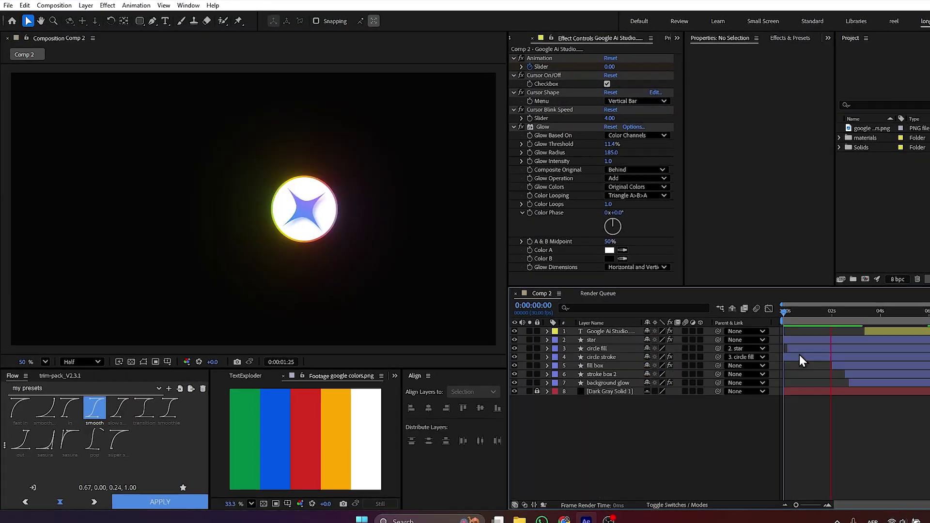
left_click(835, 368)
key("space")
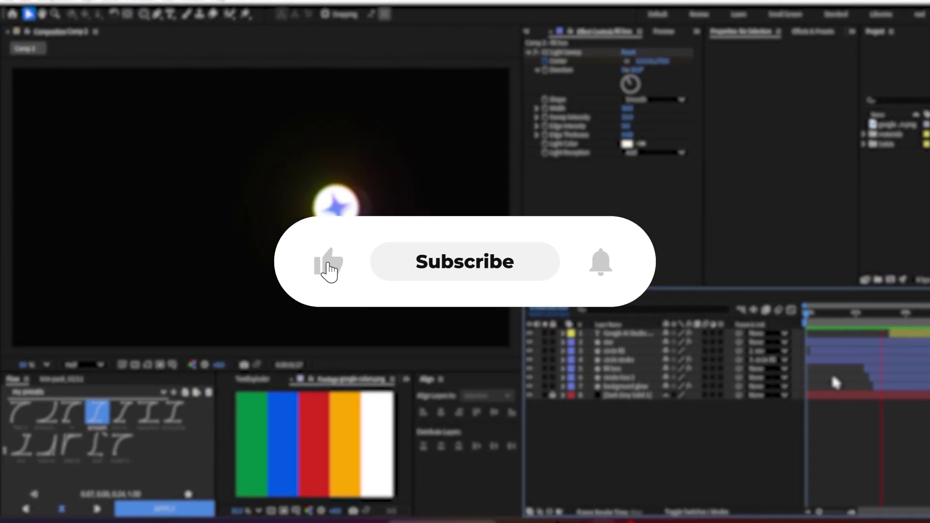
Step: Reveal the fill box's keyframes and examine its light sweep center curve in the graph editor
left_click(870, 313)
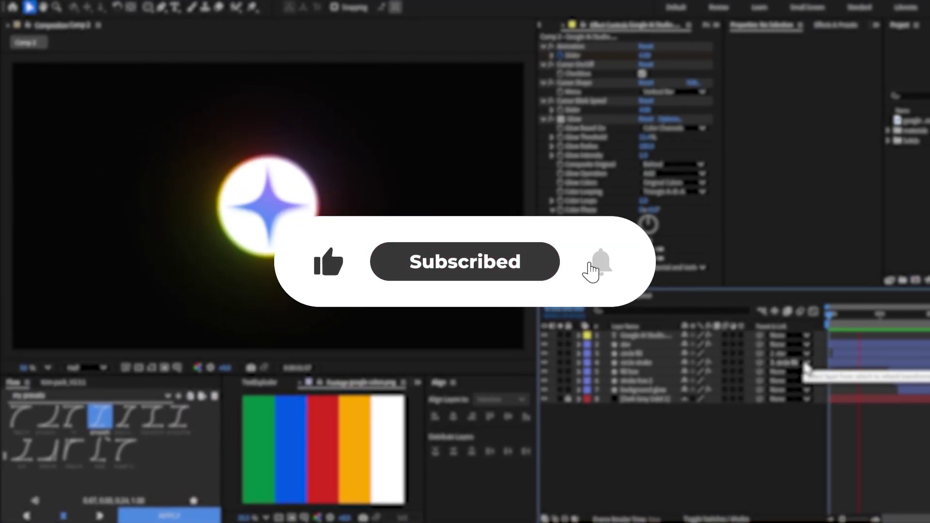
left_click(642, 373)
key("u")
left_click(649, 419)
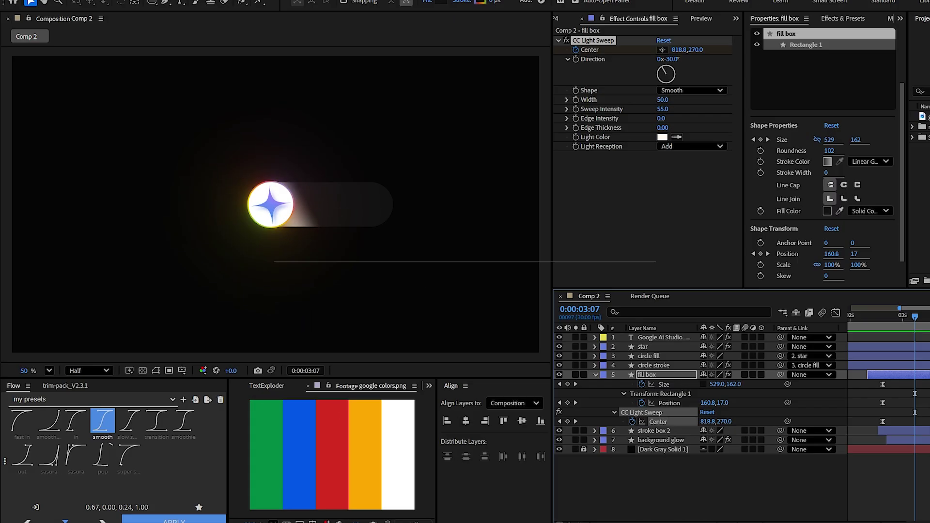
left_click(824, 312)
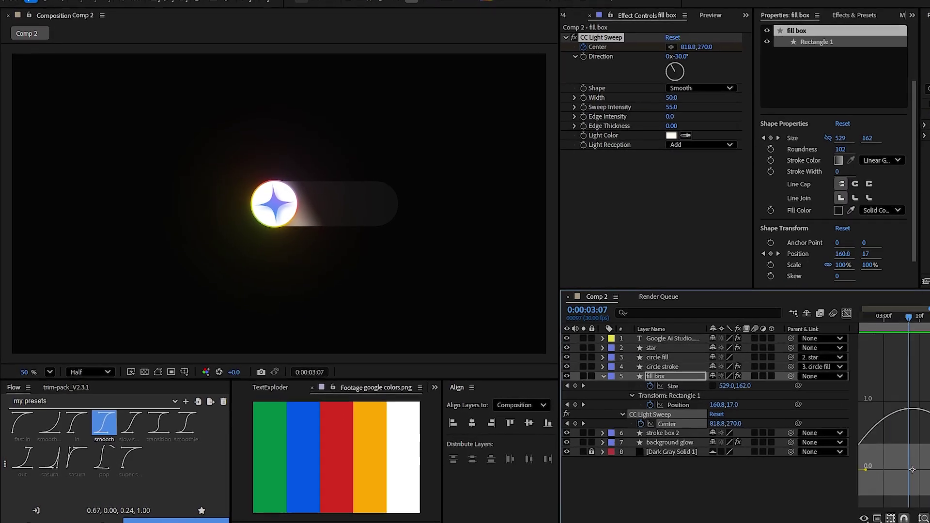
key("space")
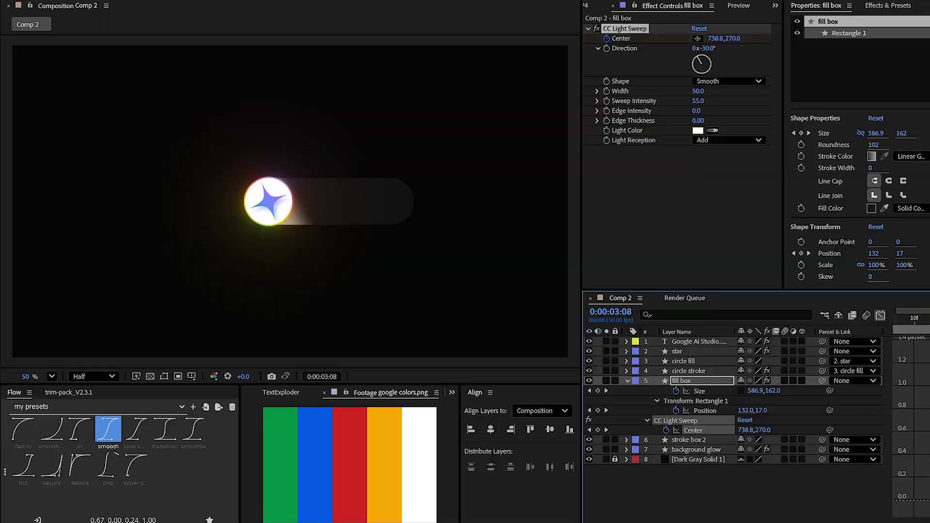
Step: Collapse the fill box's animated properties and return to the start of the composition for playback
left_click(891, 316)
key("u")
left_click(807, 420)
key("Home")
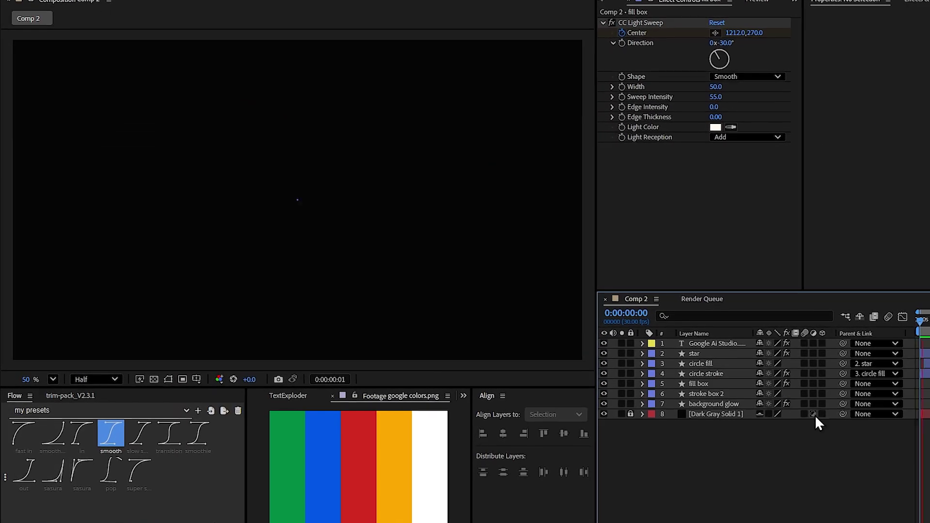